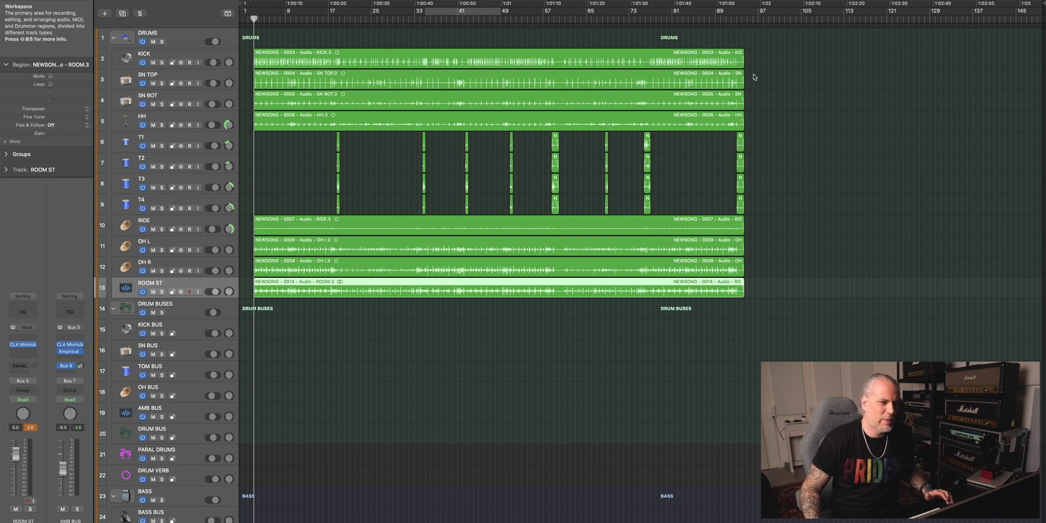
Step: Open the mixer and inspect the CLA MixDown plug-in on the MIX BUS channel
scroll(490, 168, "down", 10)
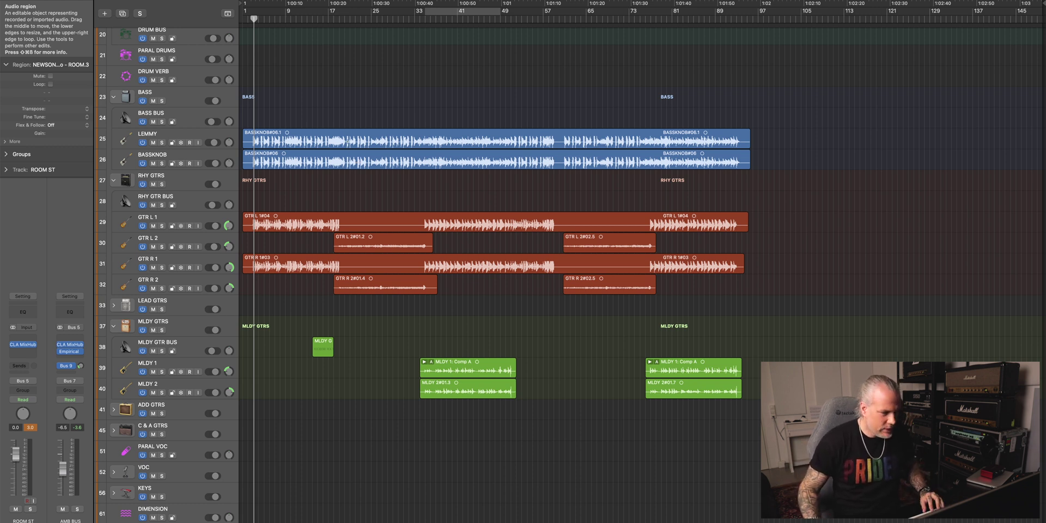
key("x")
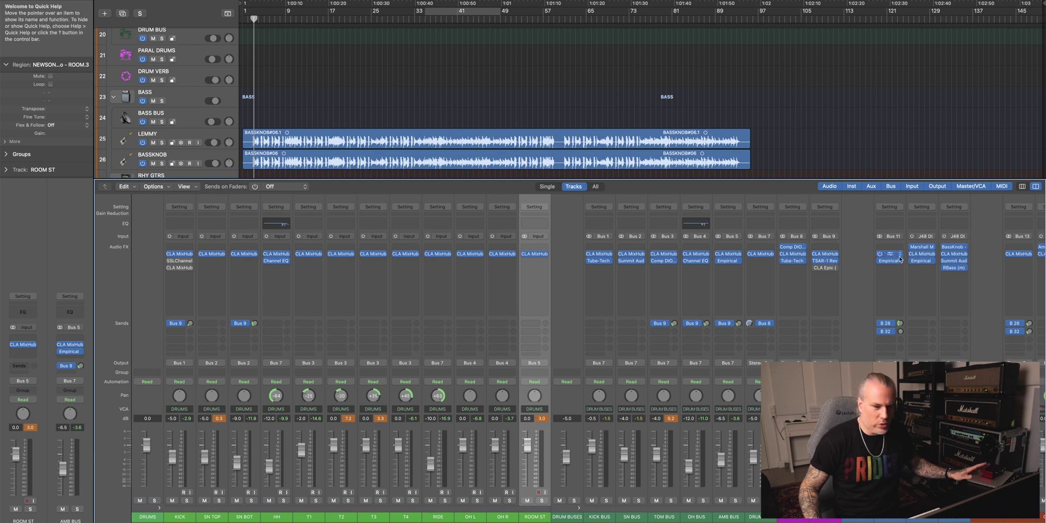
scroll(900, 259, "right", 15)
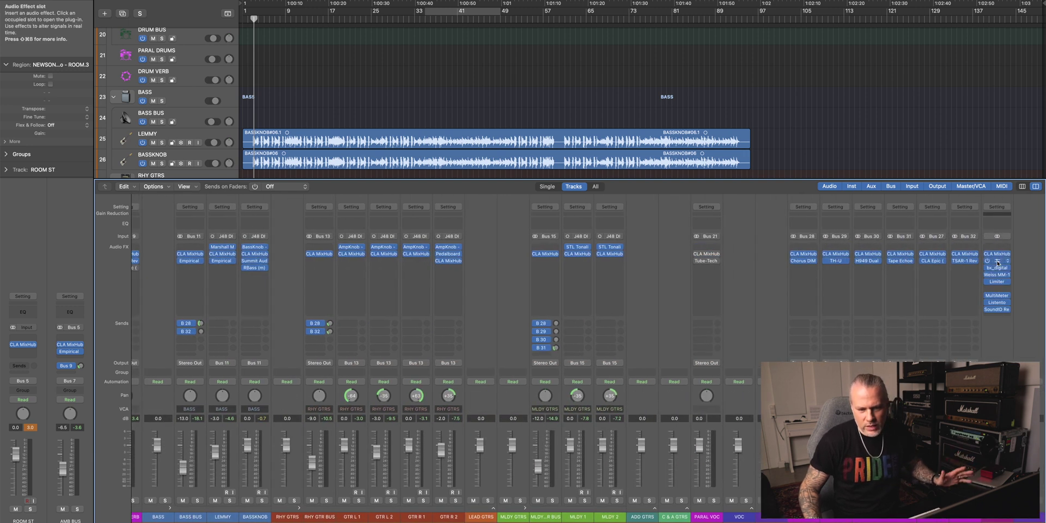
left_click(997, 261)
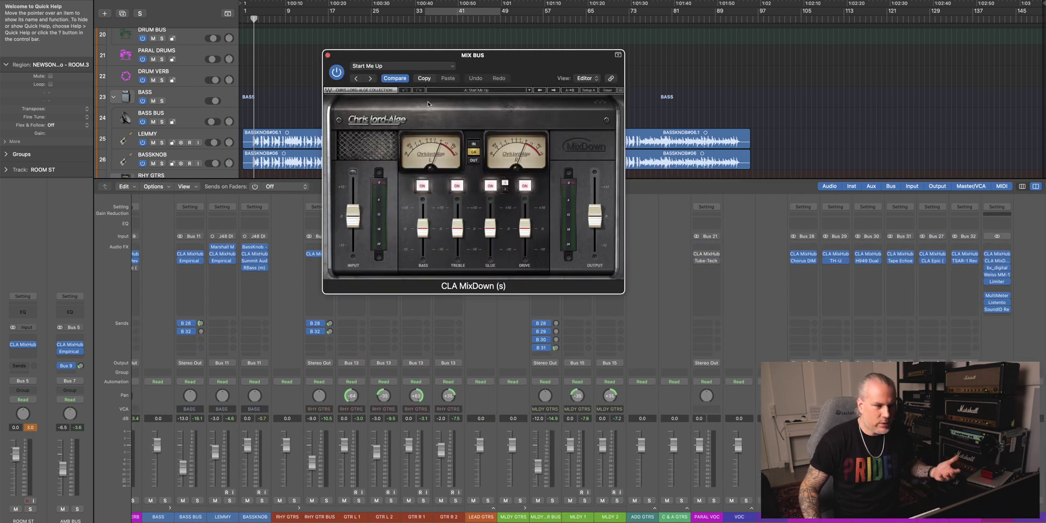
left_click(327, 55)
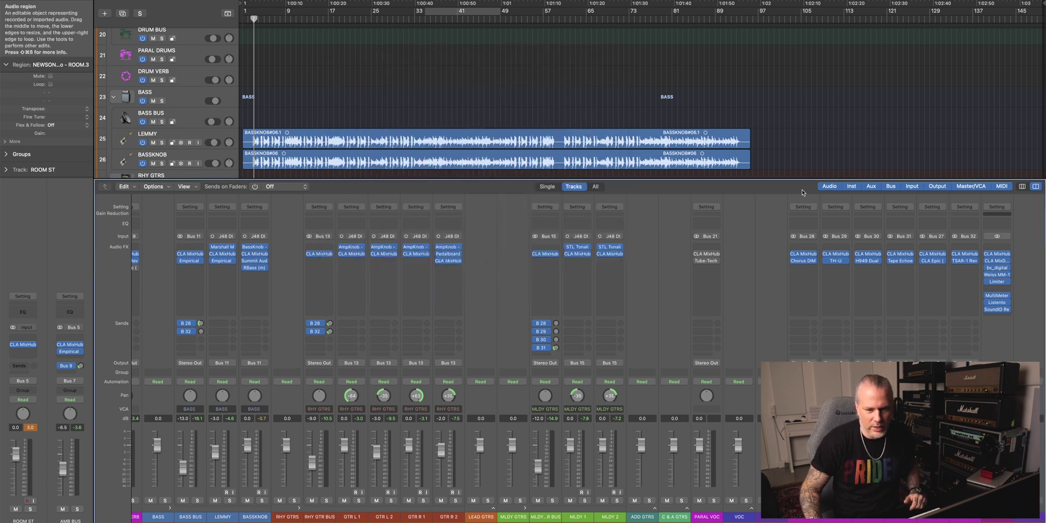
Step: Inspect the bx_digital V3, Weiss MM-1 and Limiter plug-ins on the MIX BUS channel one after another
left_click(1000, 269)
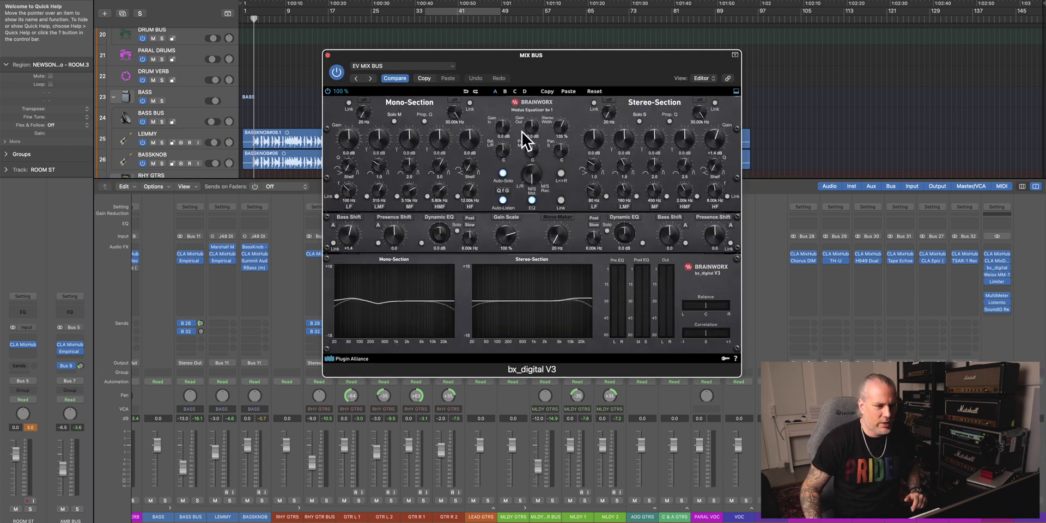
left_click(328, 55)
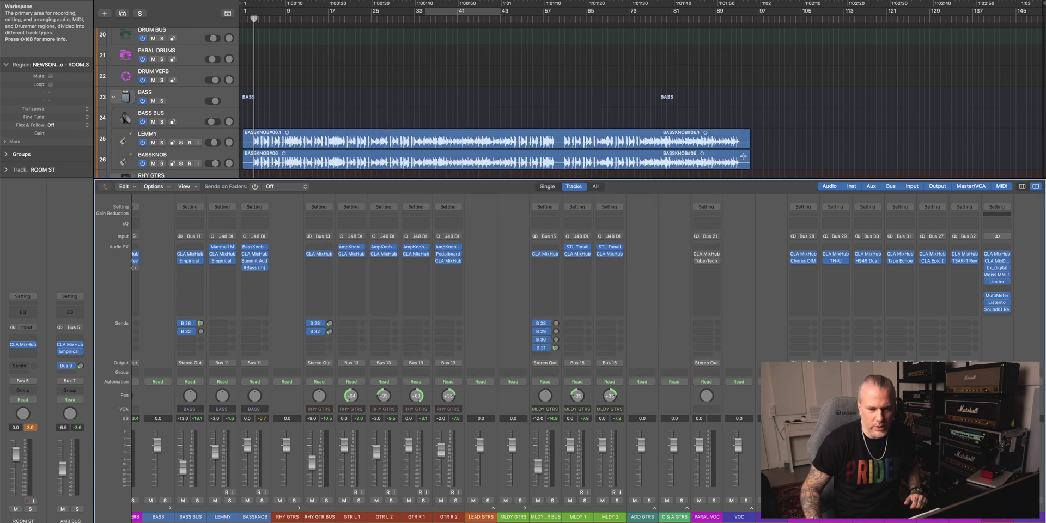
left_click(998, 275)
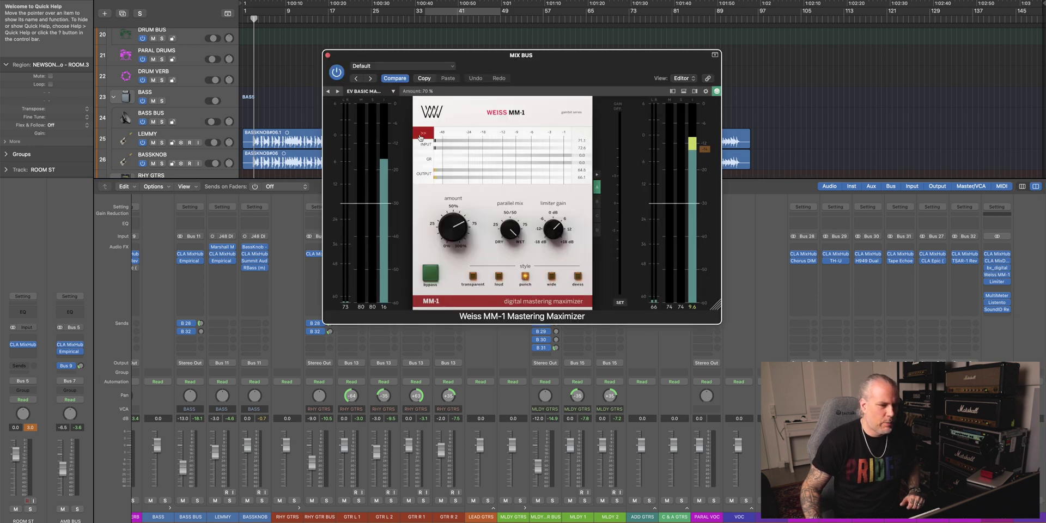
left_click(328, 55)
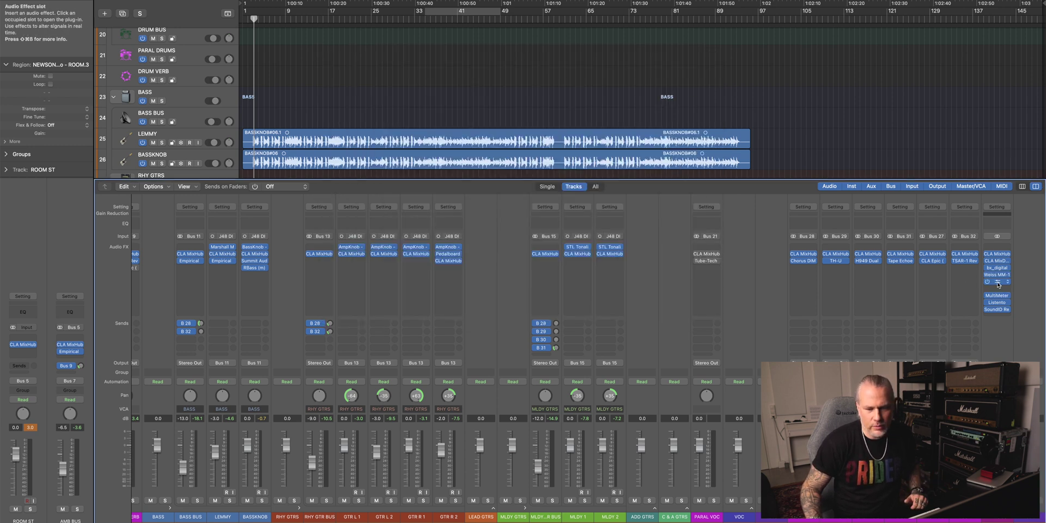
left_click(997, 282)
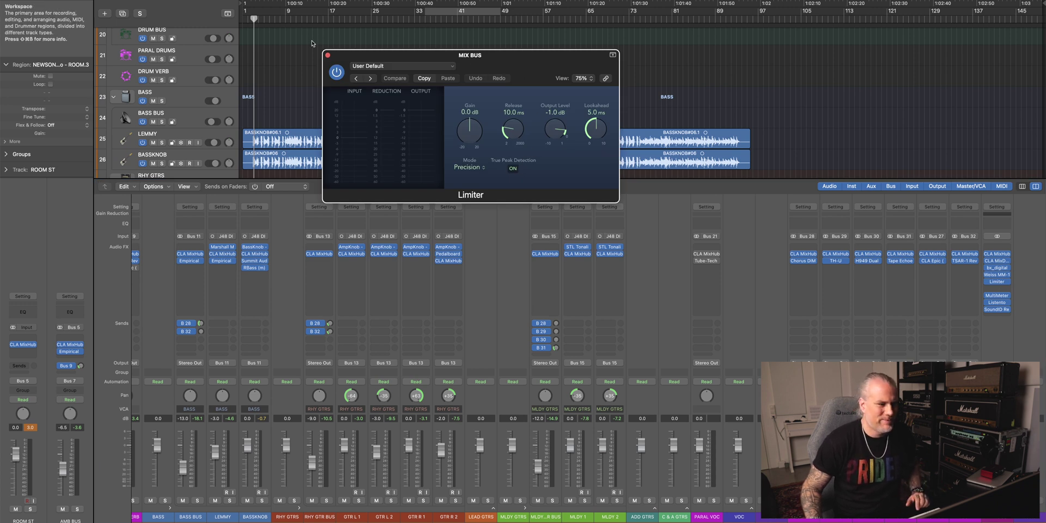
left_click(327, 55)
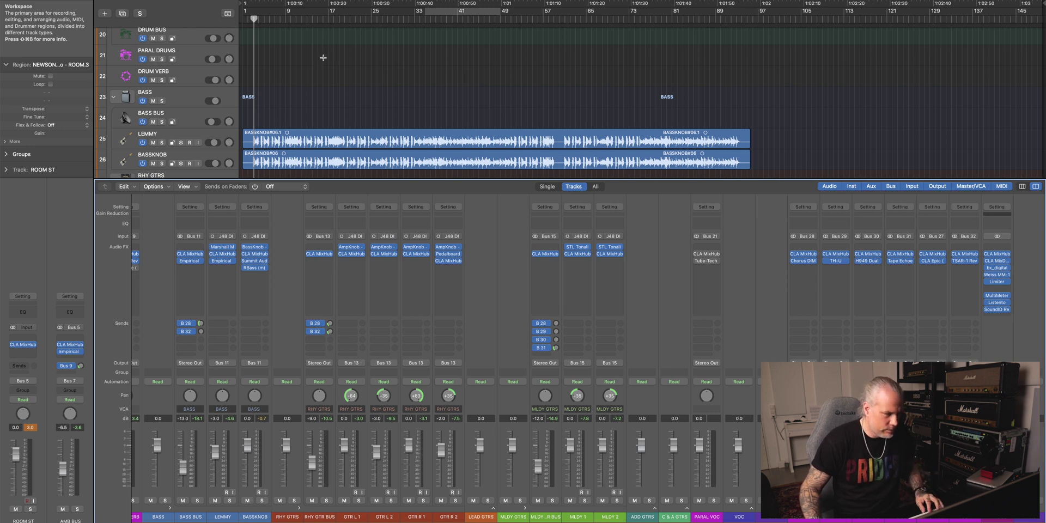
Step: Start song playback and bring up the individual drum channels in the mixer
key("x")
key("space")
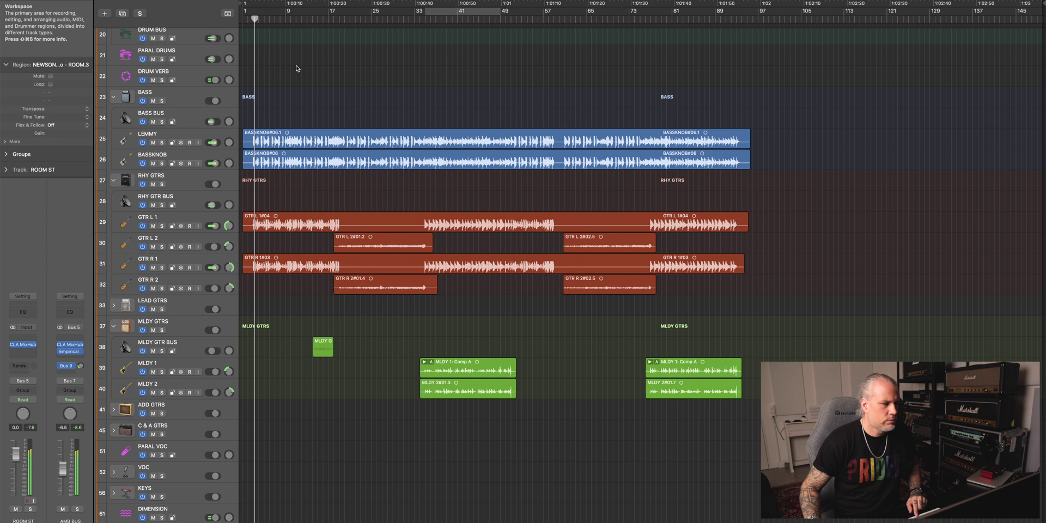
scroll(312, 66, "up", 15)
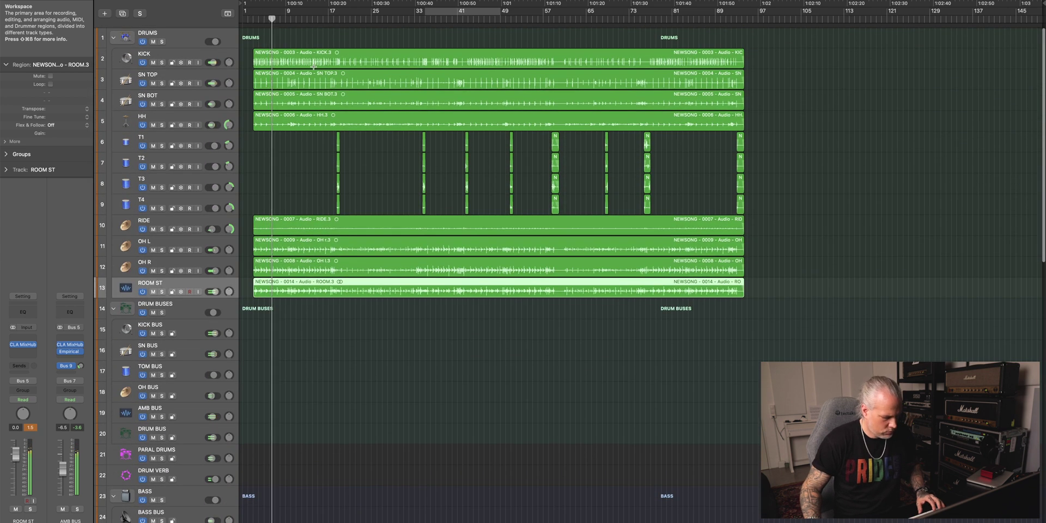
key("x")
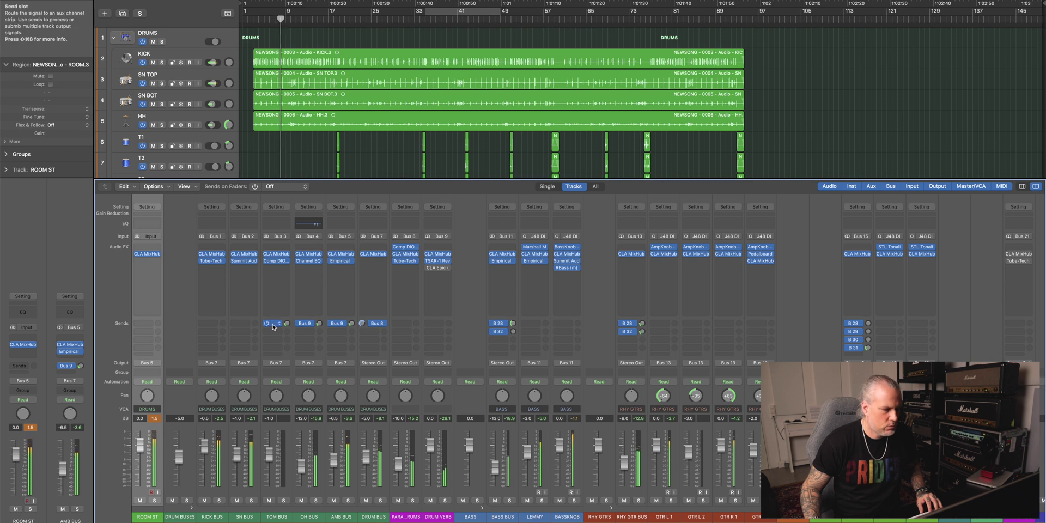
scroll(273, 324, "left", 10)
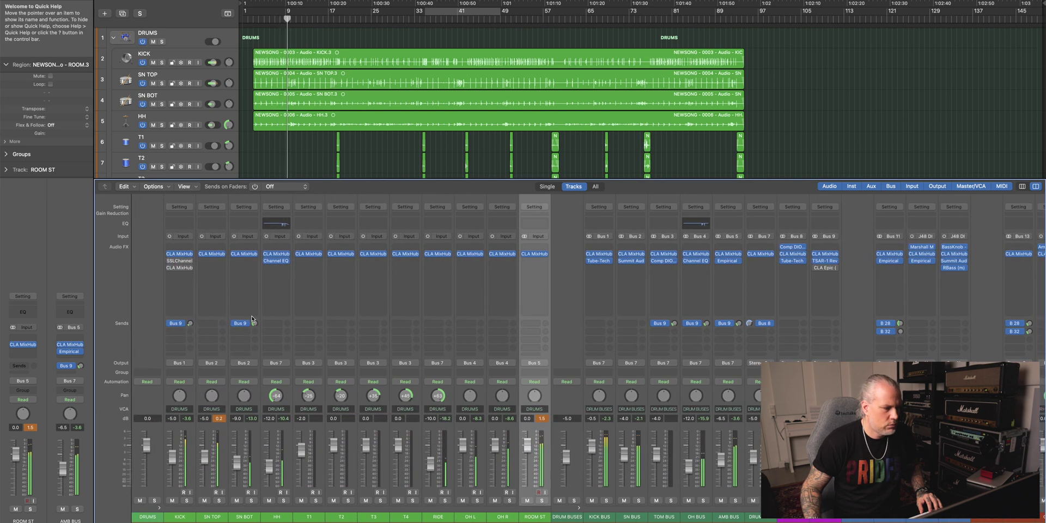
Step: Open the CLA MixHub on the KICK channel and examine its high- and low-frequency EQ settings
left_click(179, 253)
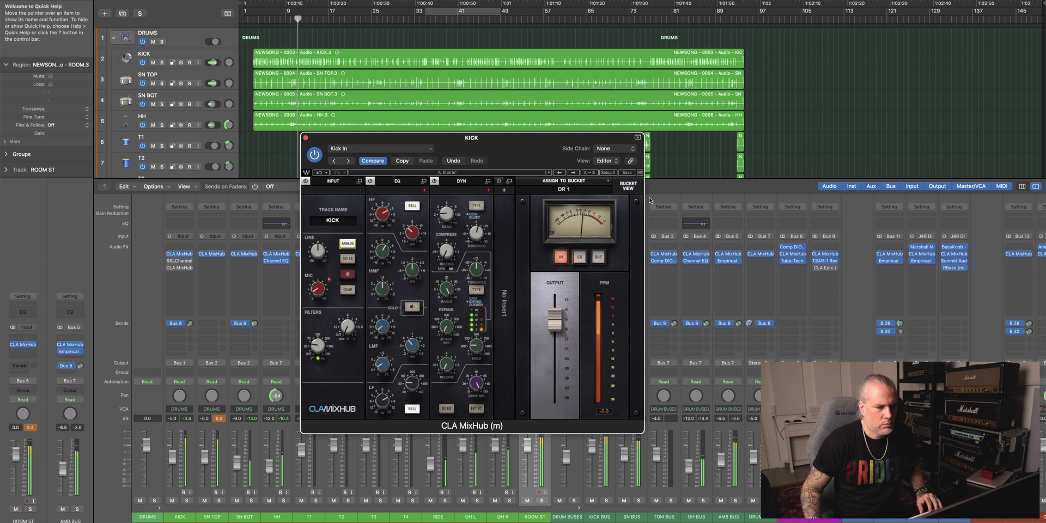
left_click_drag(530, 150, 545, 90)
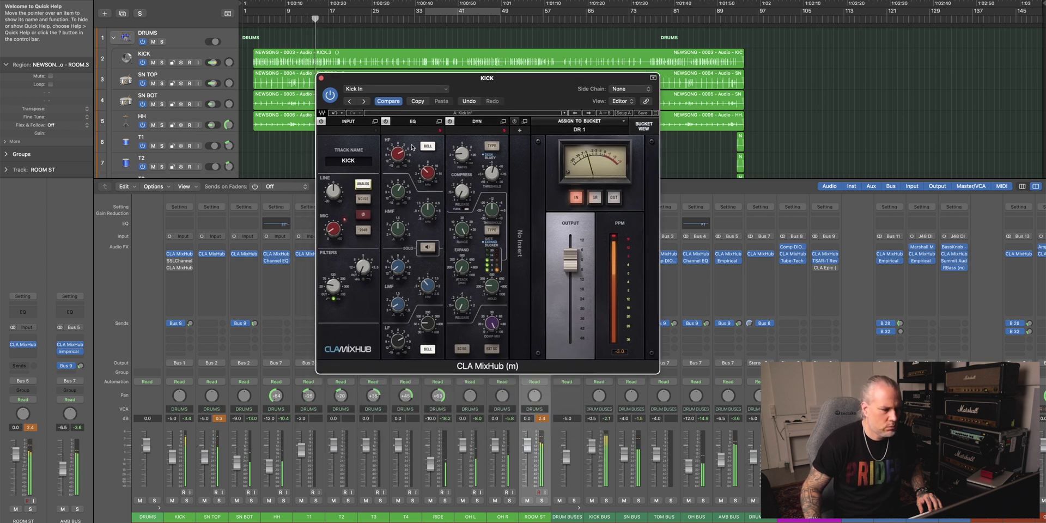
mouse_move(398, 153)
mouse_move(427, 173)
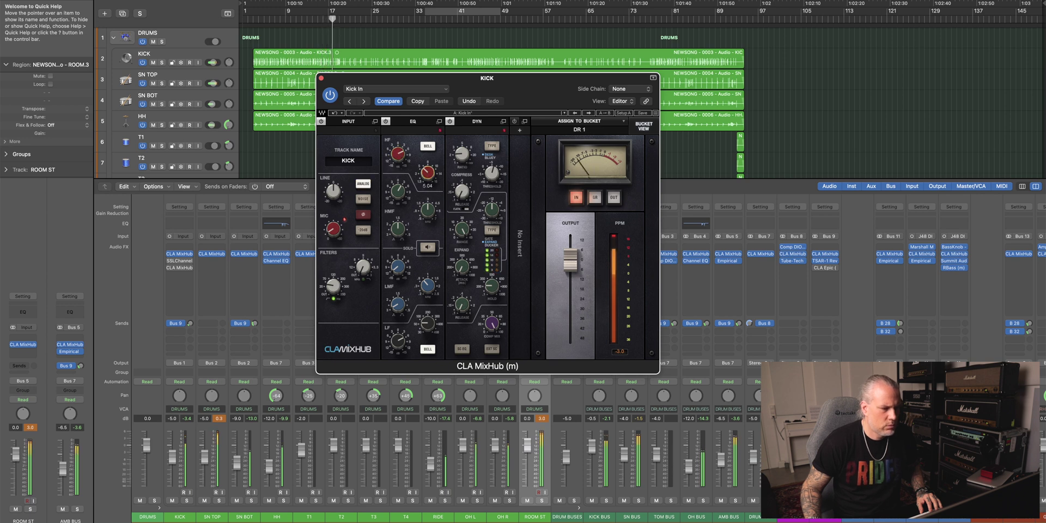
mouse_move(397, 337)
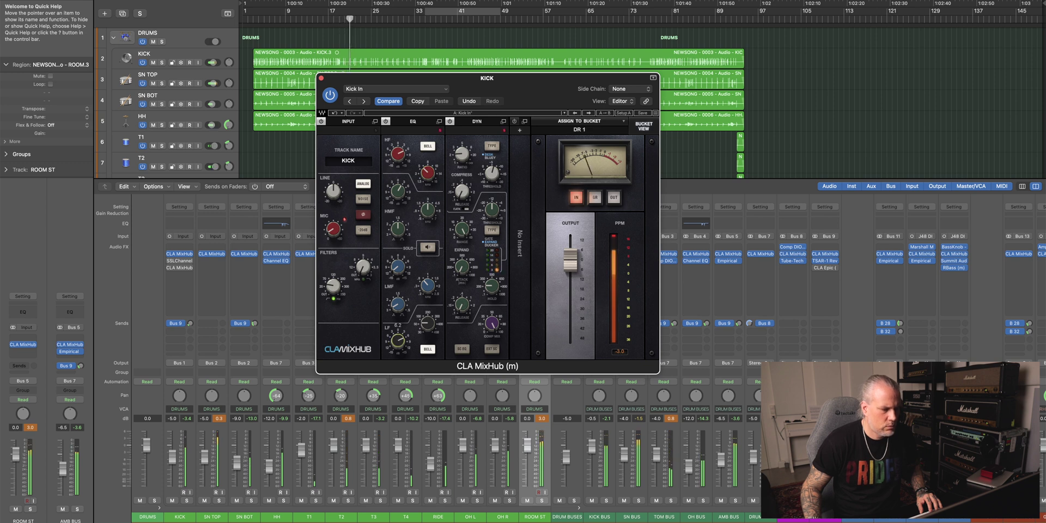
Step: Show the DR 1 bucket in CLA MixHub and adjust the HF gain of SN TOP and SN BOT and the LMF gain of T1
left_click(643, 126)
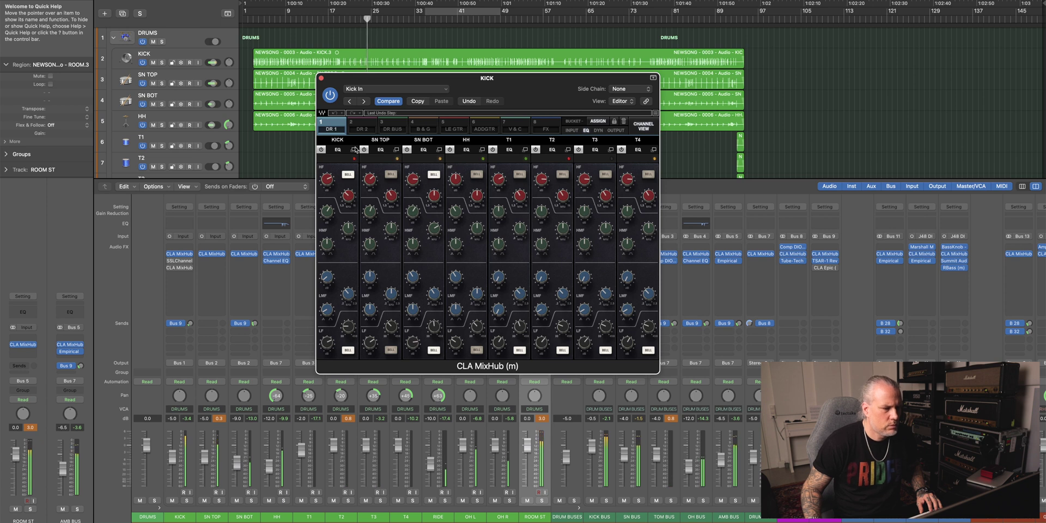
mouse_move(371, 181)
left_click_drag(370, 179, 370, 186)
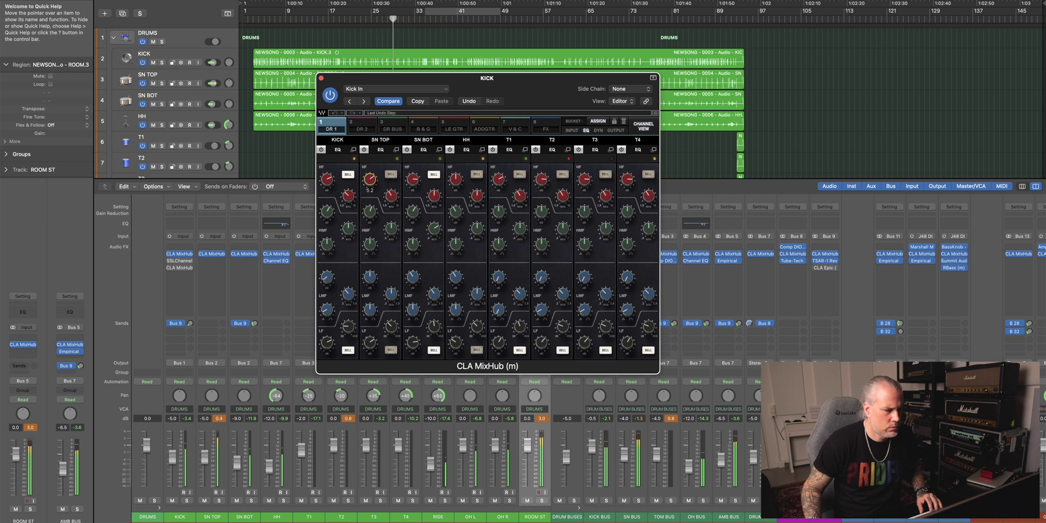
left_click_drag(370, 179, 416, 188)
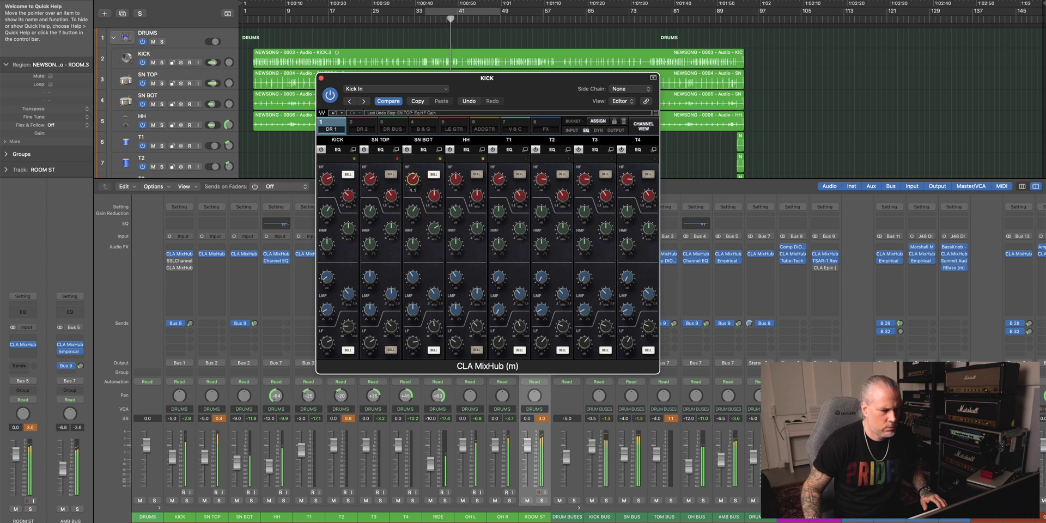
left_click_drag(413, 181, 413, 180)
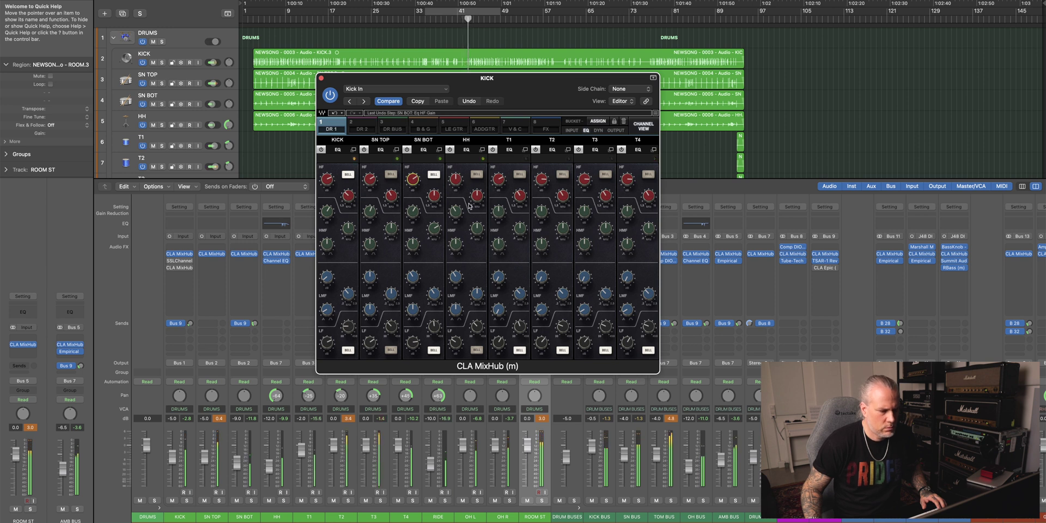
left_click_drag(498, 311, 498, 310)
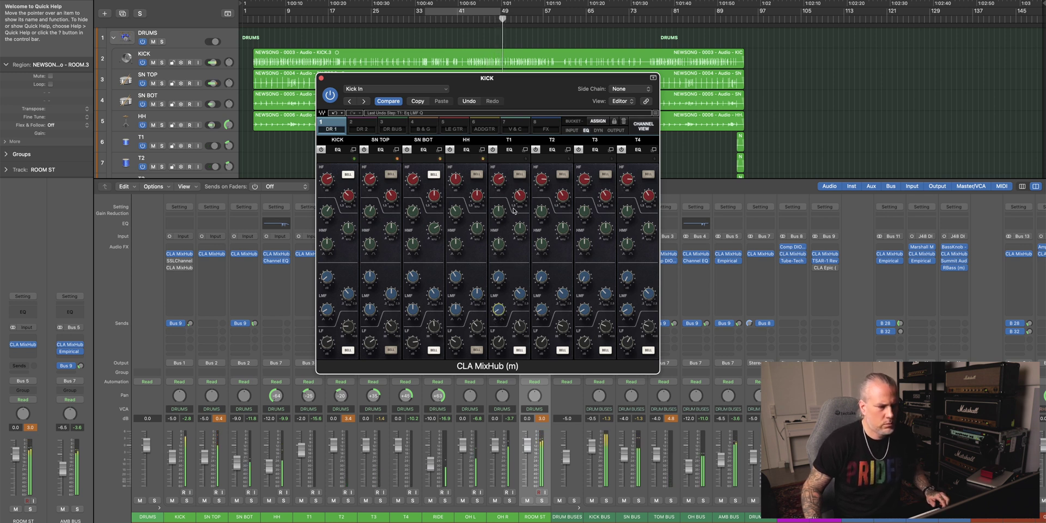
Step: Switch to bucket 4 with the bass and rhythm guitars and adjust the HF gain of RHY GTR BUS and BASS BUS
left_click(428, 128)
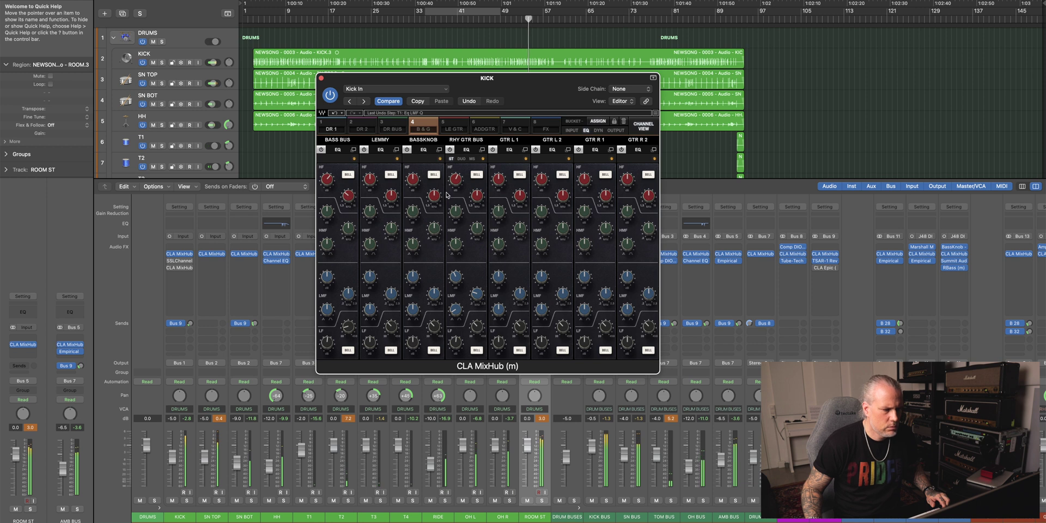
left_click_drag(457, 184, 457, 183)
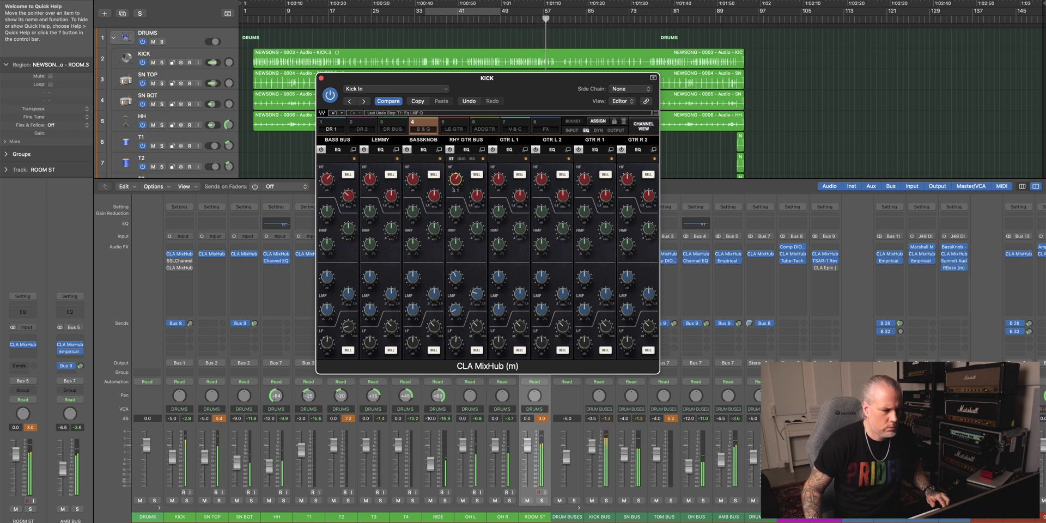
left_click_drag(457, 183, 457, 184)
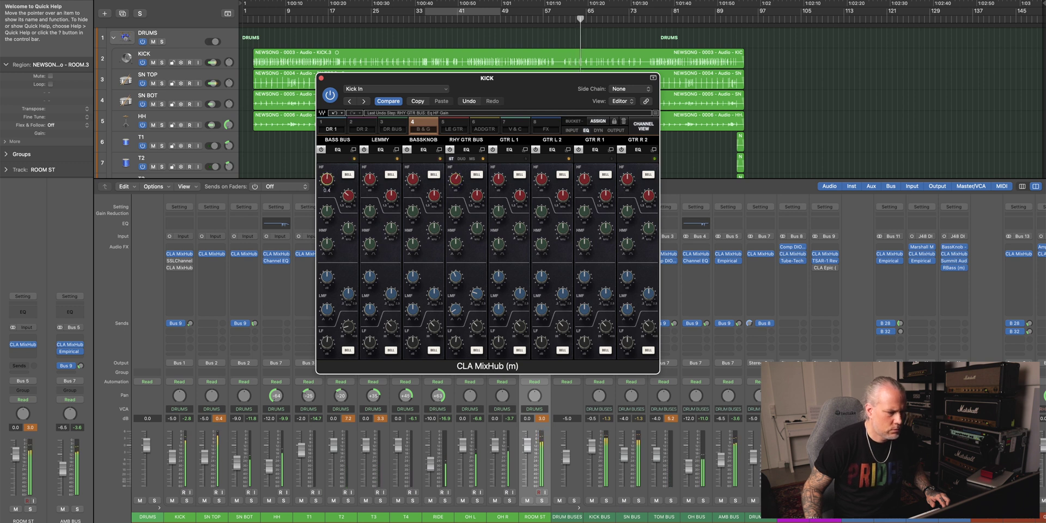
left_click_drag(326, 179, 327, 184)
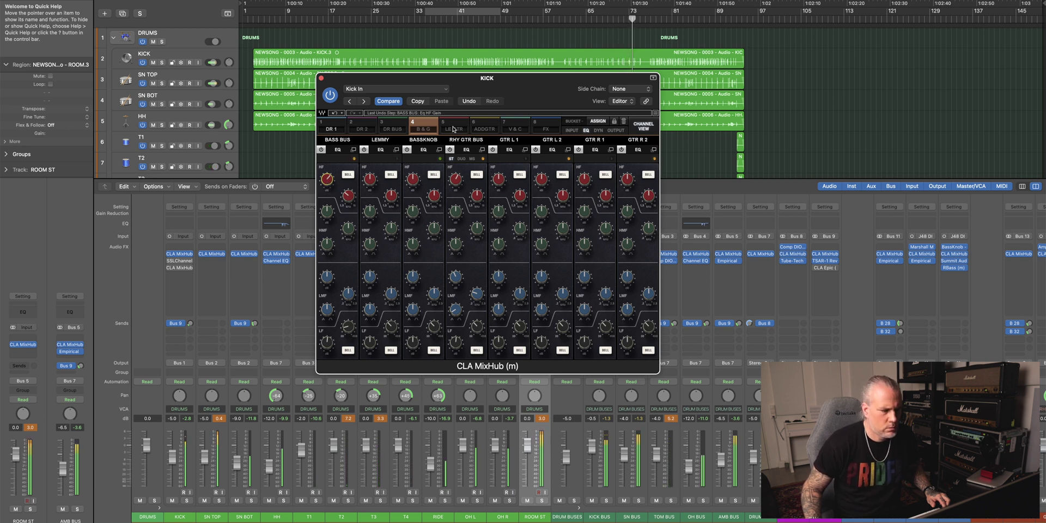
Step: Show the input section of bucket 5 (LE GTR) and adjust the MLDY GTR BUS high-pass and low-pass filters, low-pass at about 11.0
left_click(453, 129)
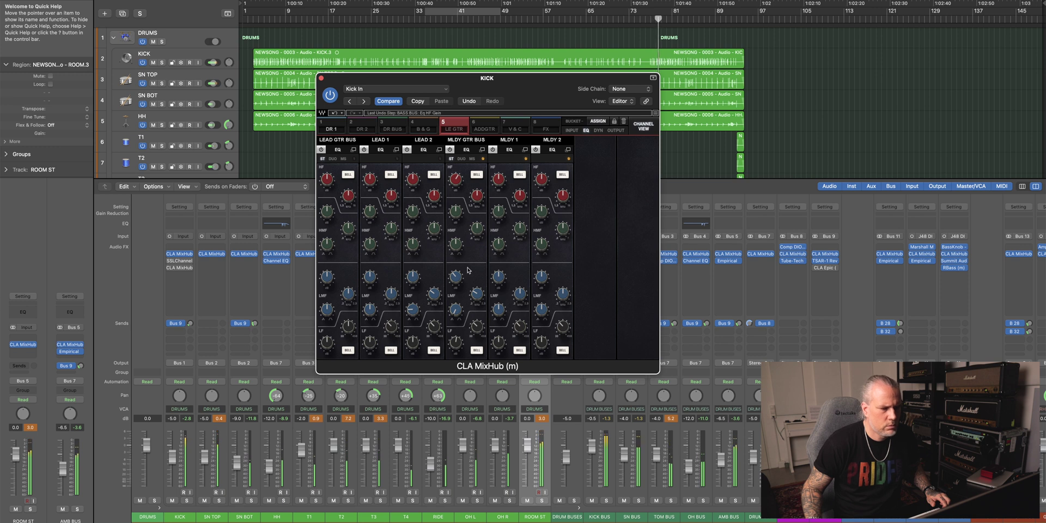
key("Left")
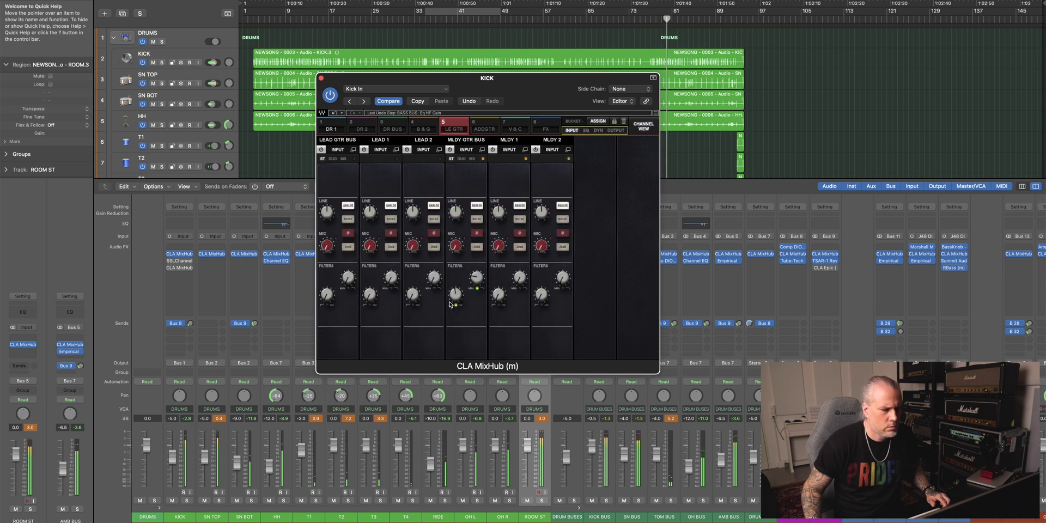
left_click_drag(450, 305, 476, 279)
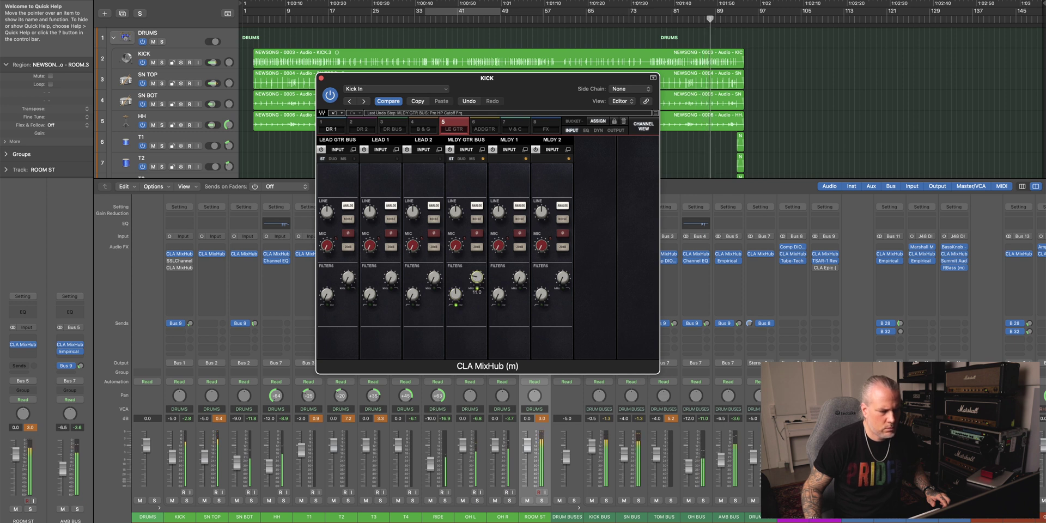
Step: Review the EQ, dynamics and output sections of the lead and melody guitar channels in the bucket
left_click(586, 130)
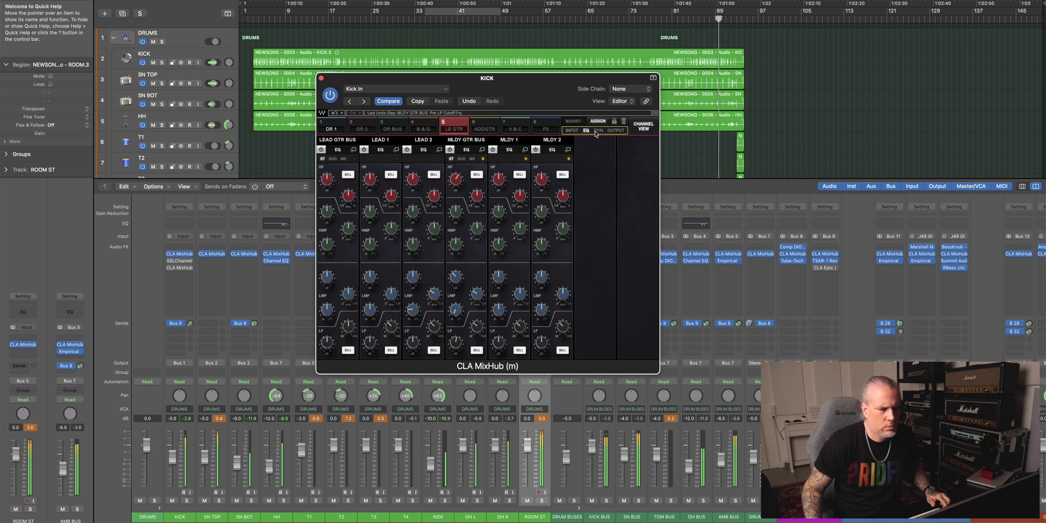
left_click(598, 130)
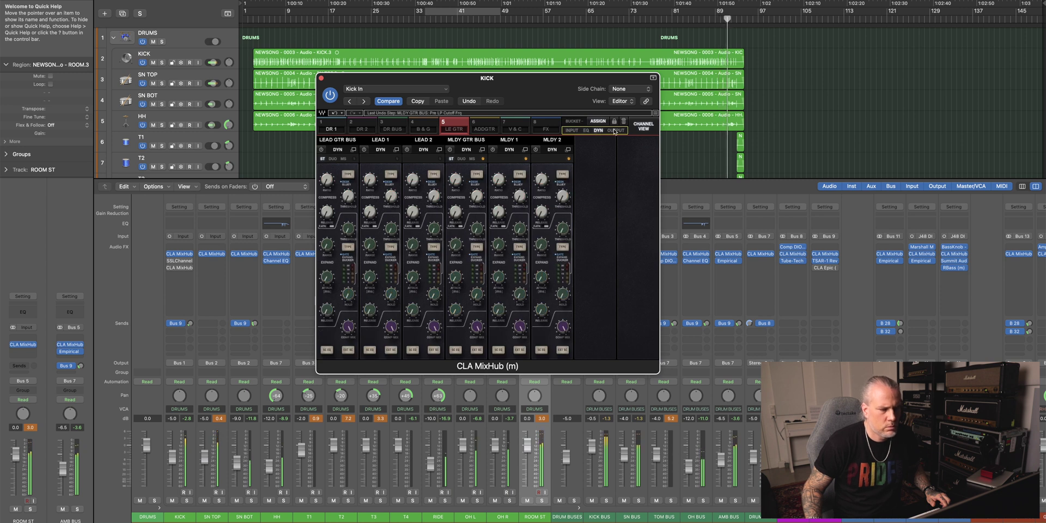
left_click(615, 130)
left_click(598, 130)
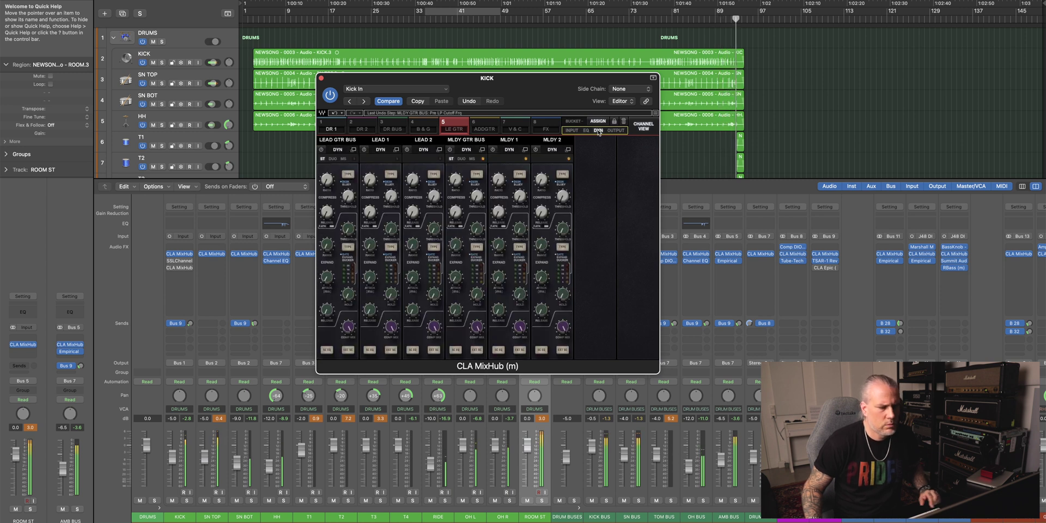
left_click(586, 130)
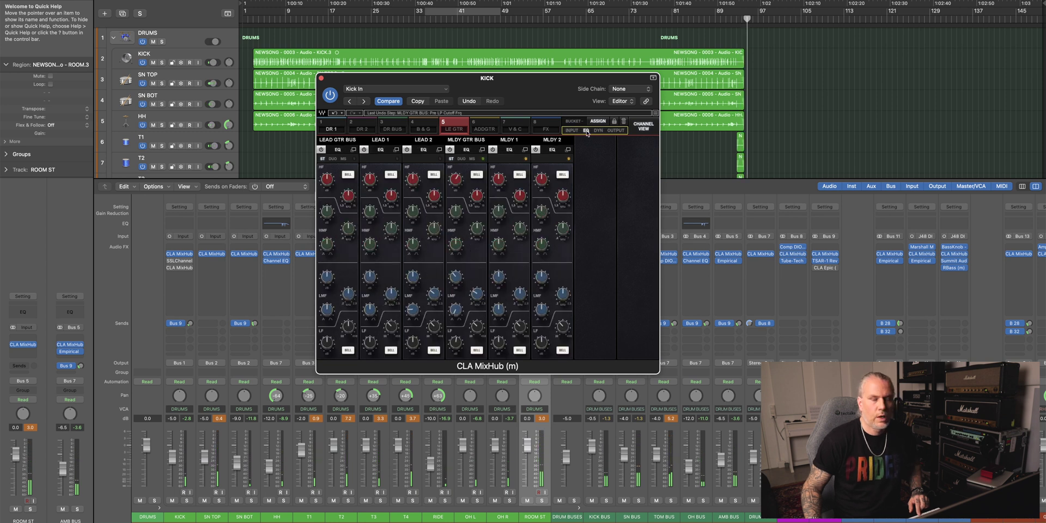
Step: Reopen CLA MixHub on the KICK channel in bucket view and show the DR 1, DR 2 and DR BUS buckets
key("super+w")
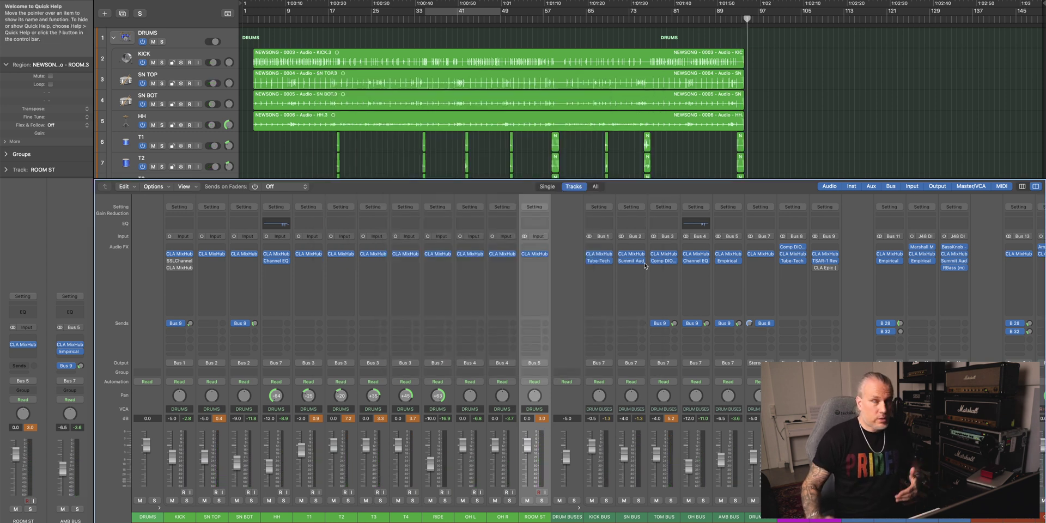
left_click(185, 254)
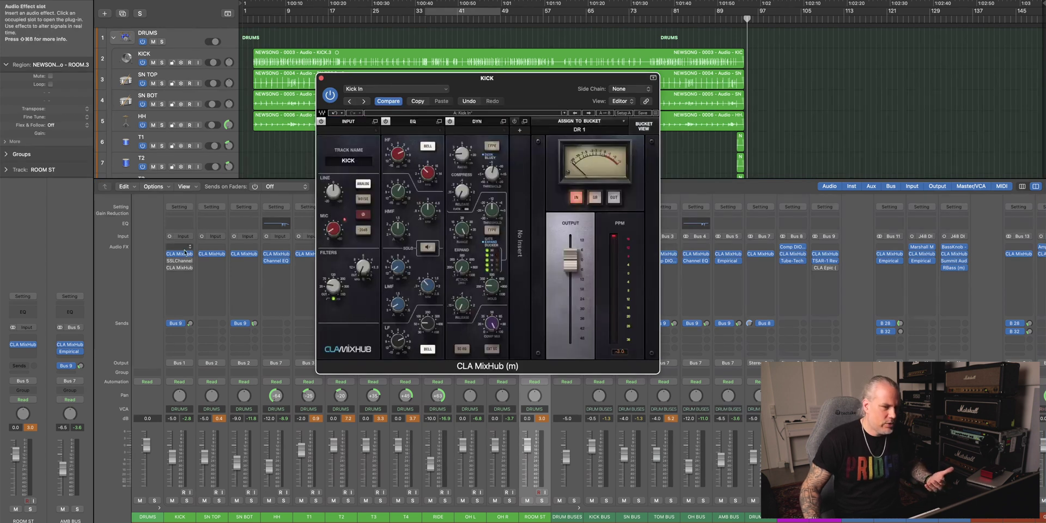
left_click(643, 126)
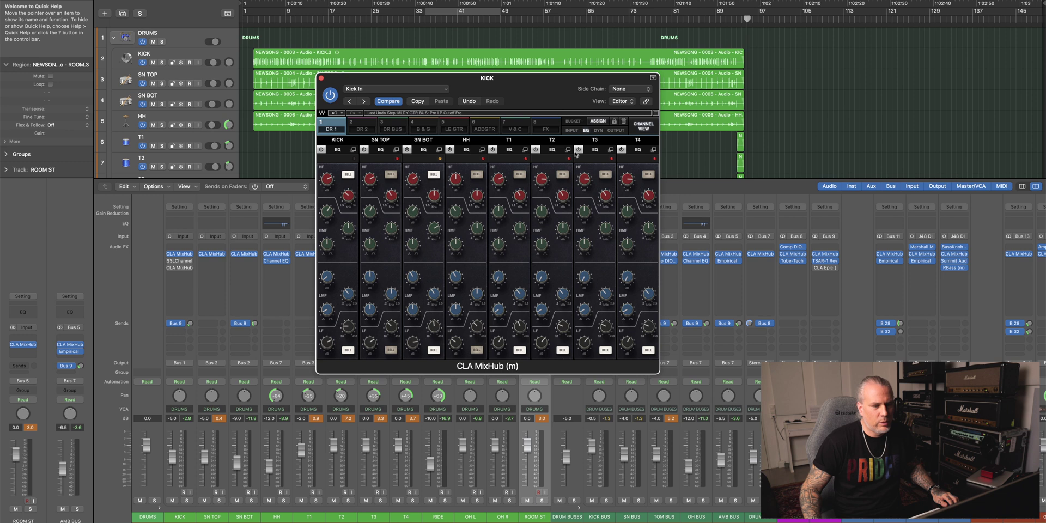
left_click(366, 126)
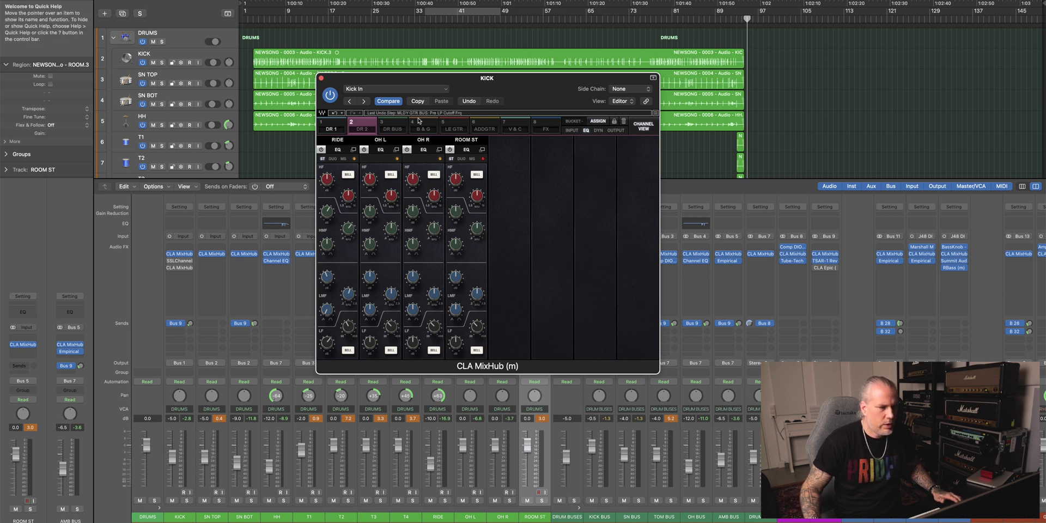
left_click(392, 126)
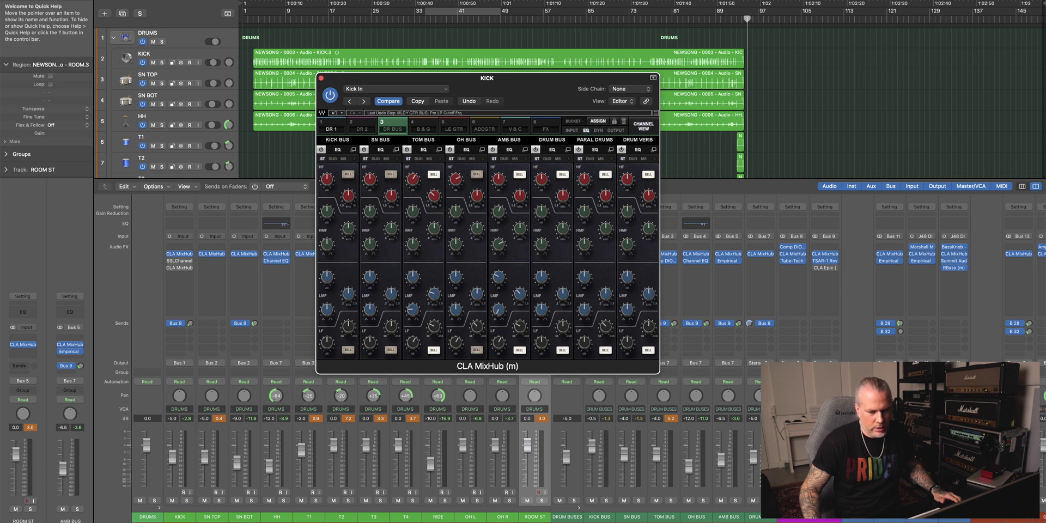
Step: Show the remaining buckets from B & G through FX in turn, and look across the mixer's bass, guitar, vocal and effects channels
left_click(427, 130)
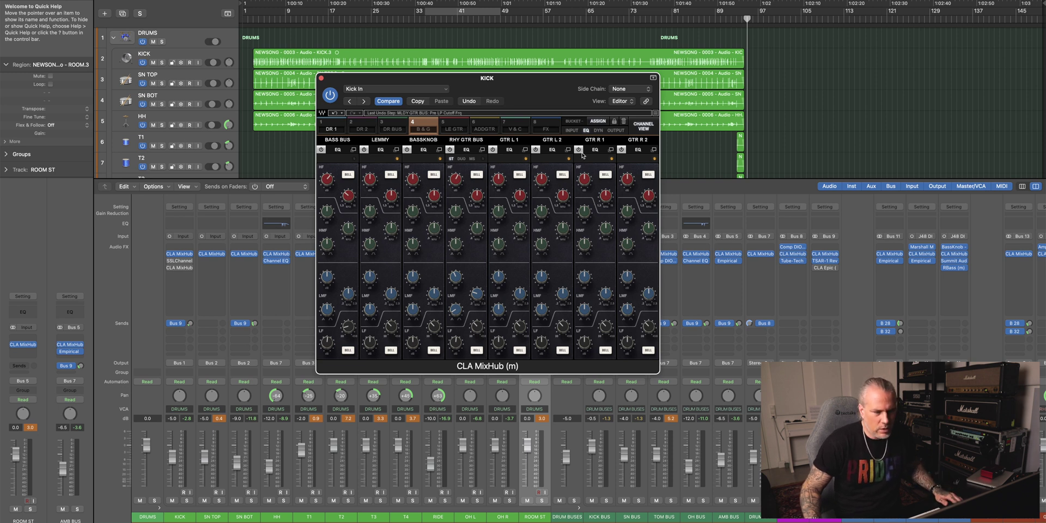
left_click(450, 125)
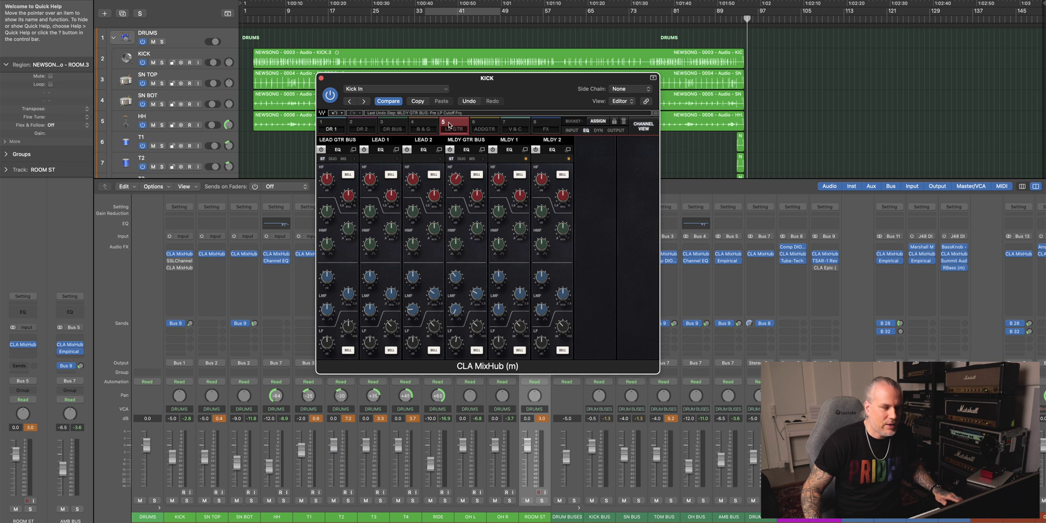
left_click(485, 126)
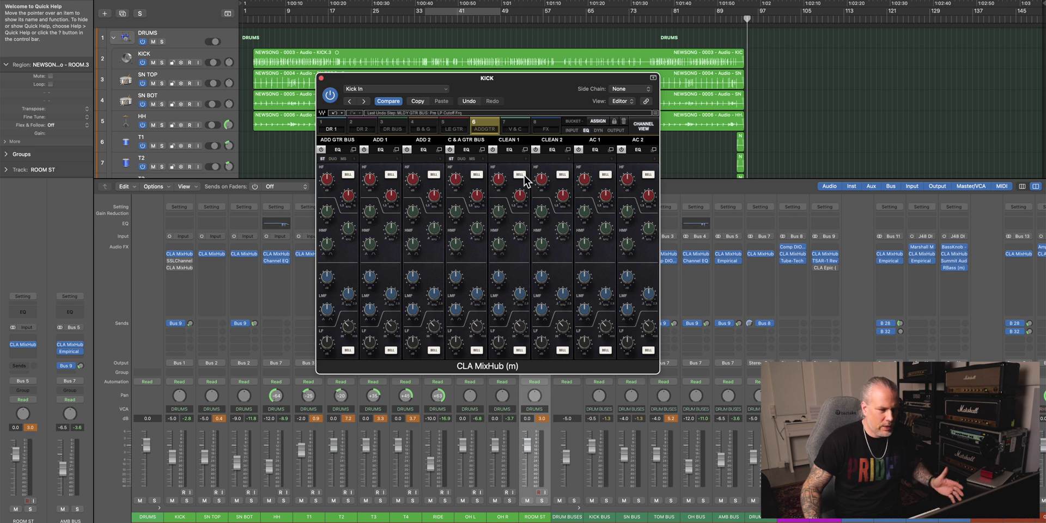
left_click(519, 129)
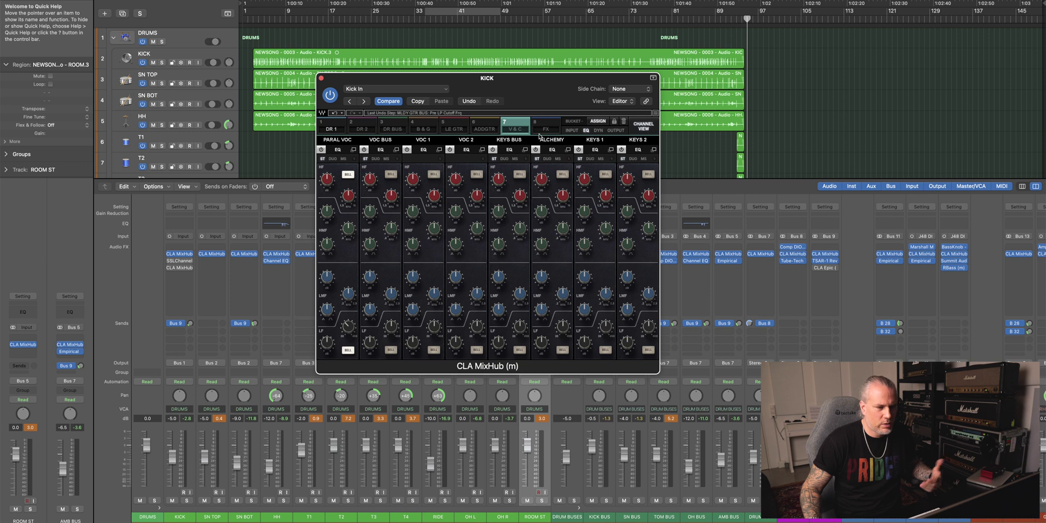
left_click(548, 128)
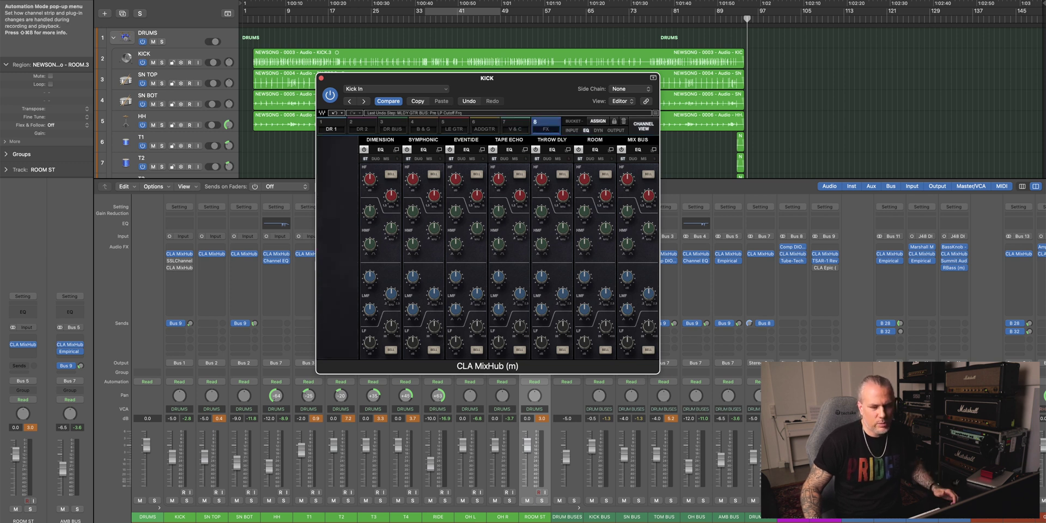
scroll(979, 308, "right", 10)
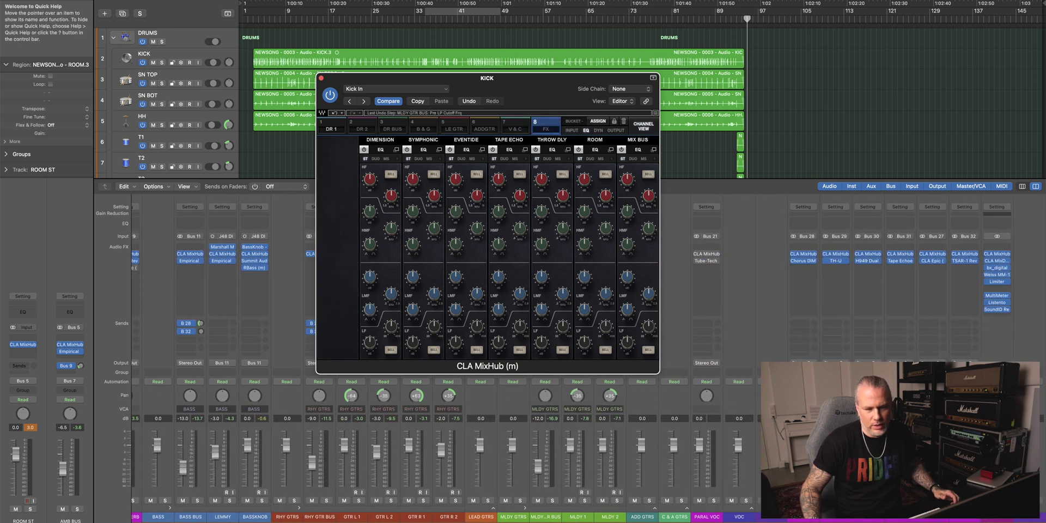
scroll(487, 245, "left", 10)
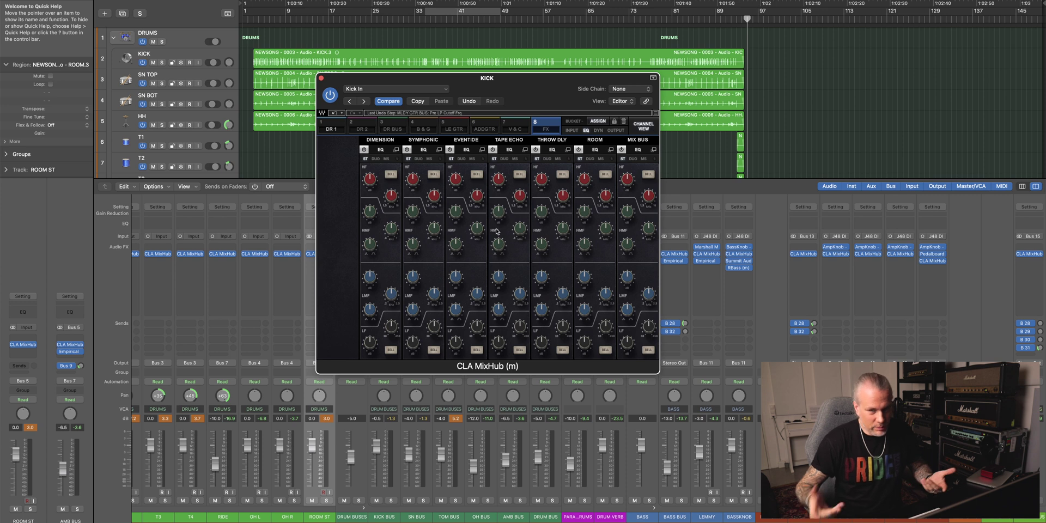
Step: Return to the KICK channel view and demonstrate the VU meter's GR mode, ending on IN
left_click(643, 126)
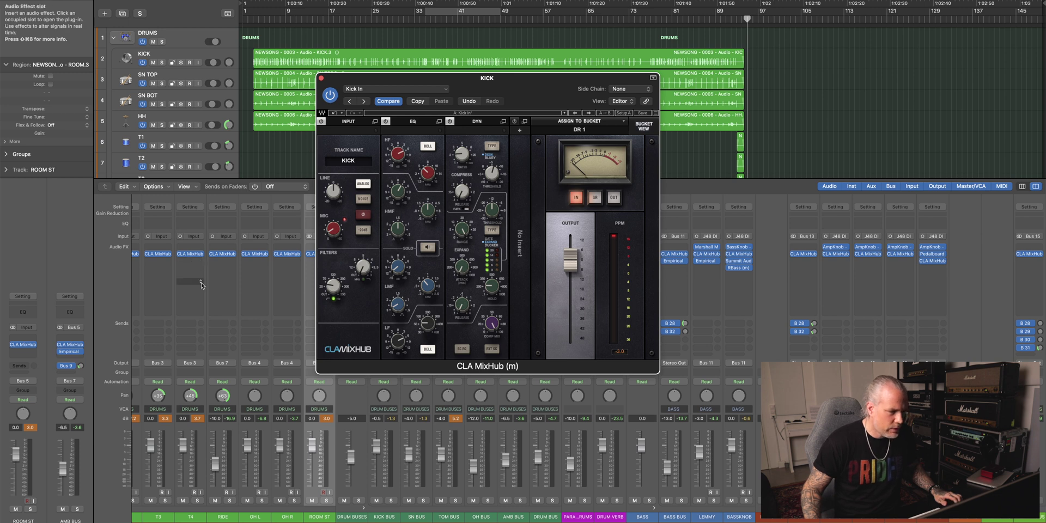
scroll(201, 284, "left", 5)
left_click_drag(535, 79, 453, 66)
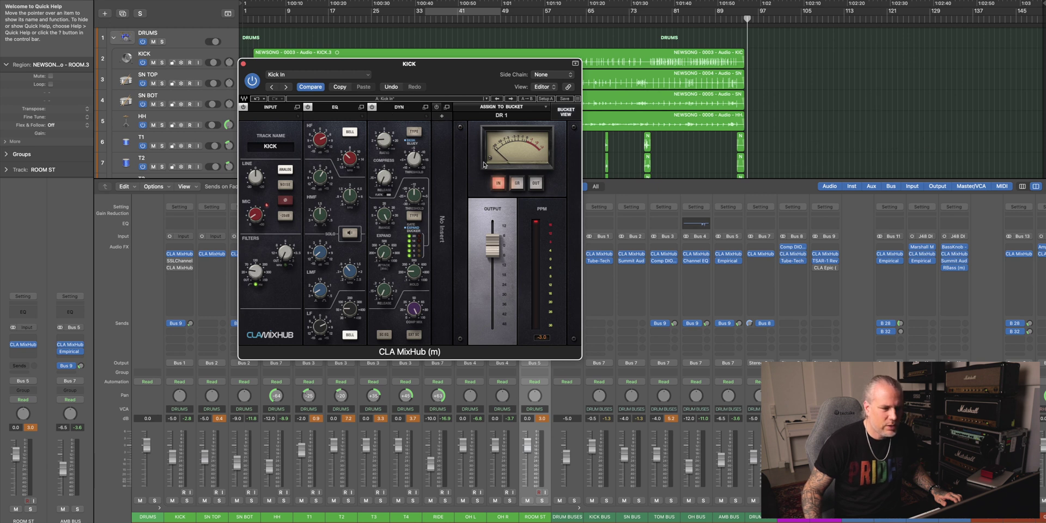
left_click(520, 185)
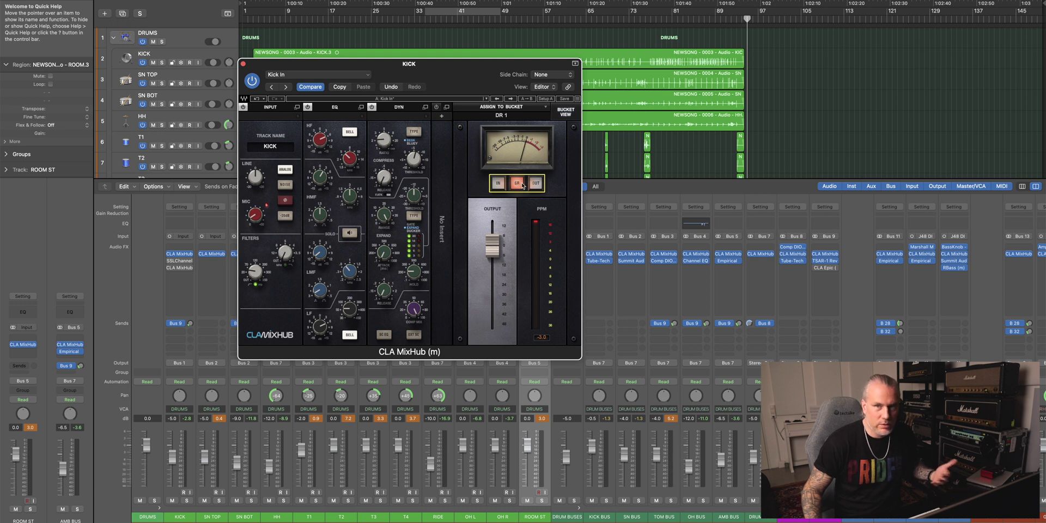
left_click(497, 184)
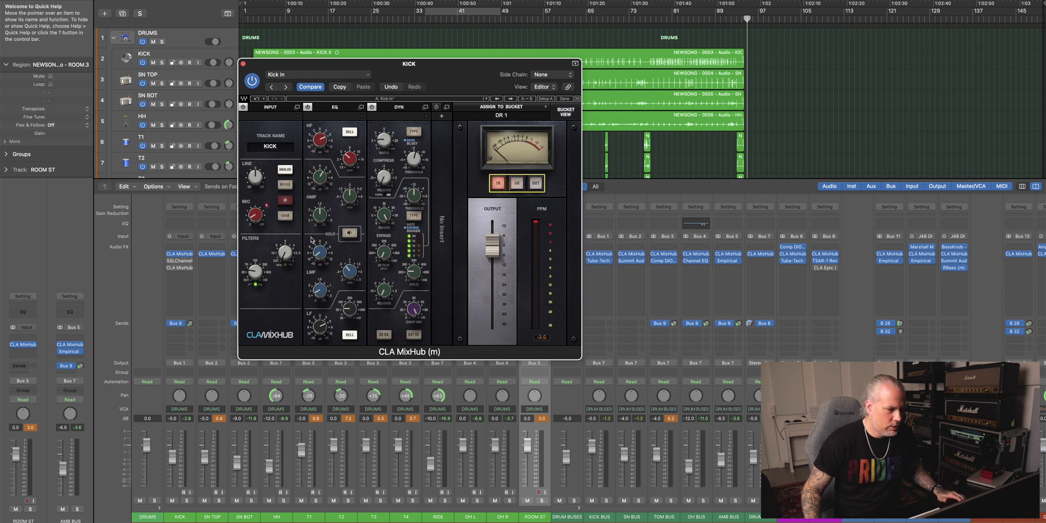
Step: Open SSLChannel on KICK beside CLA MixHub to compare their layouts, and close both plug-in windows
left_click(179, 260)
left_click_drag(766, 104, 722, 47)
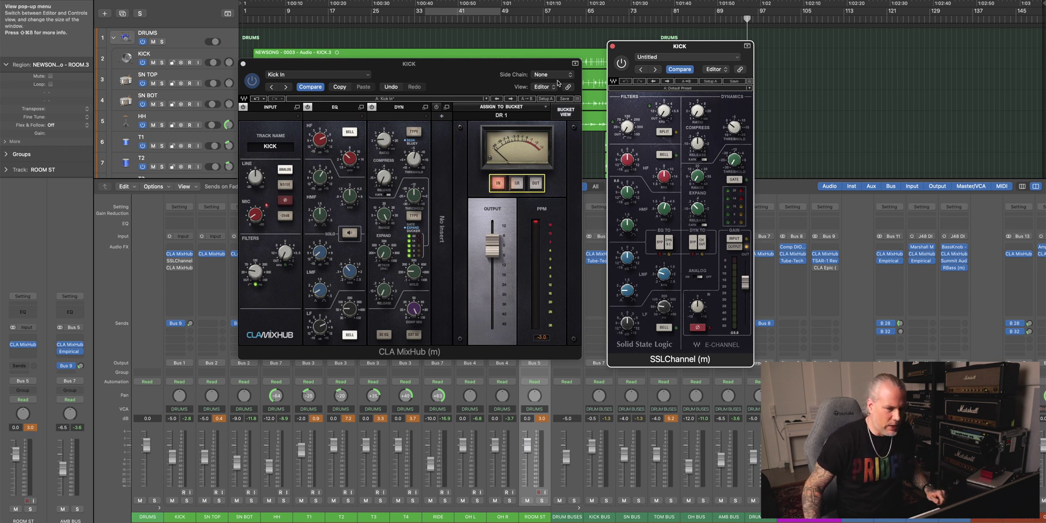
left_click(613, 46, "alt")
left_click(277, 64)
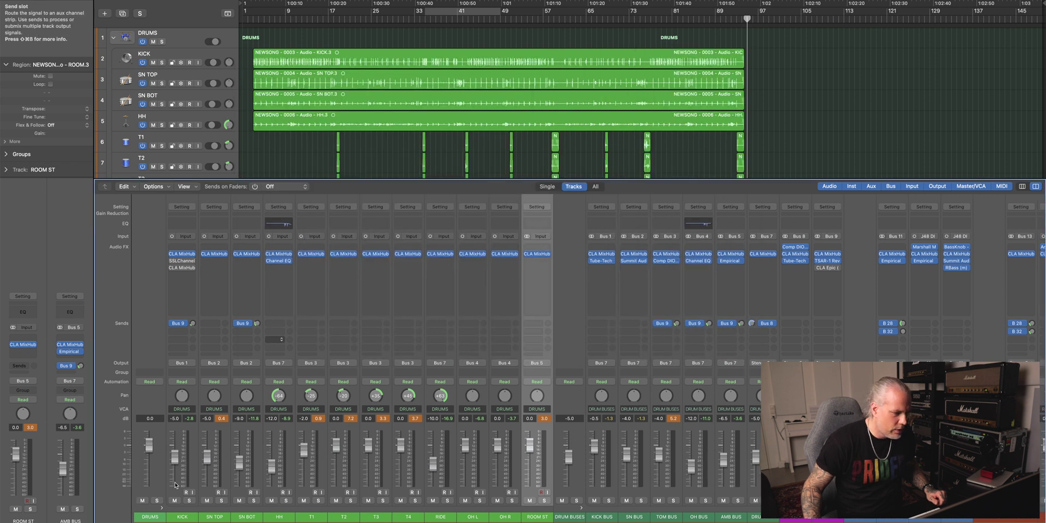
Step: Solo the KICK track during playback and reopen its CLA MixHub channel
key("space")
key("s")
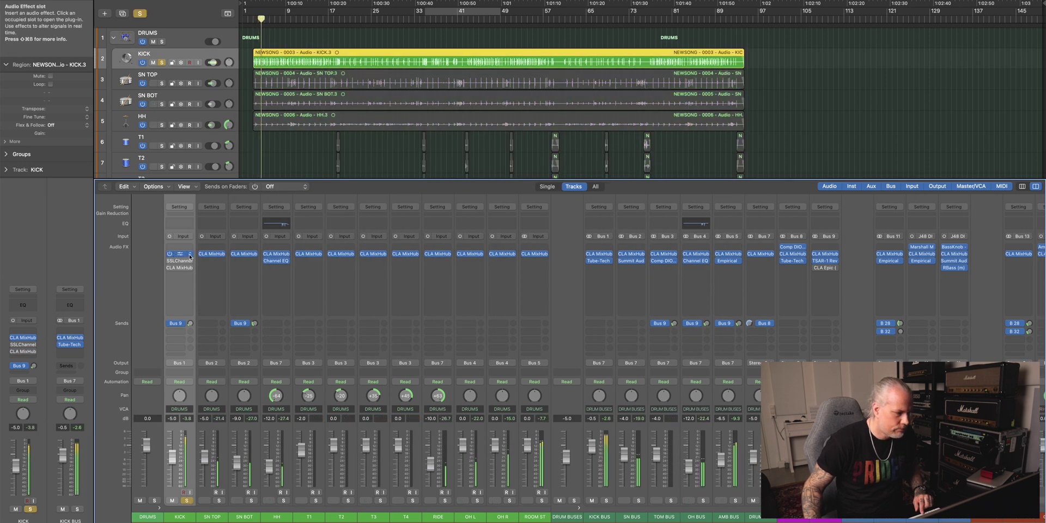
left_click(181, 255)
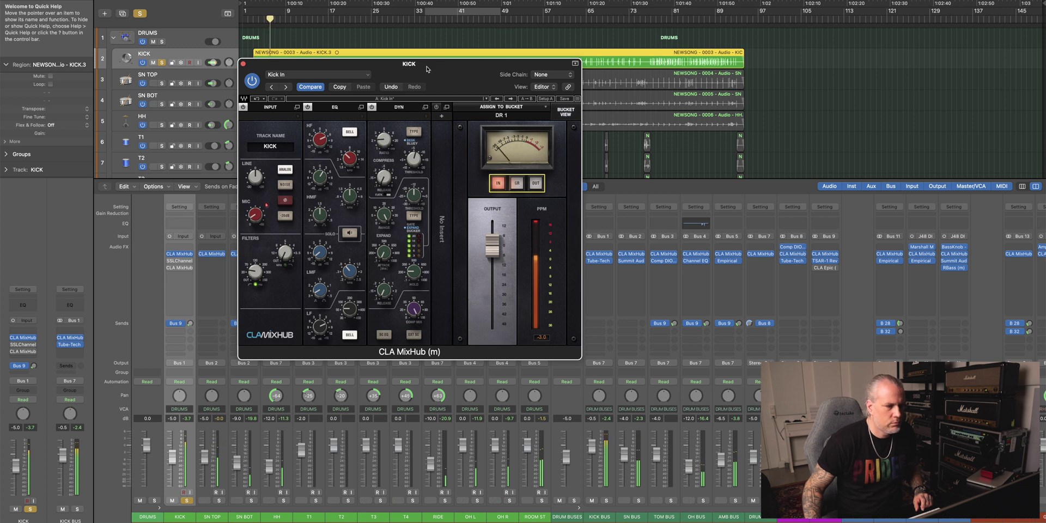
left_click_drag(547, 55, 543, 55)
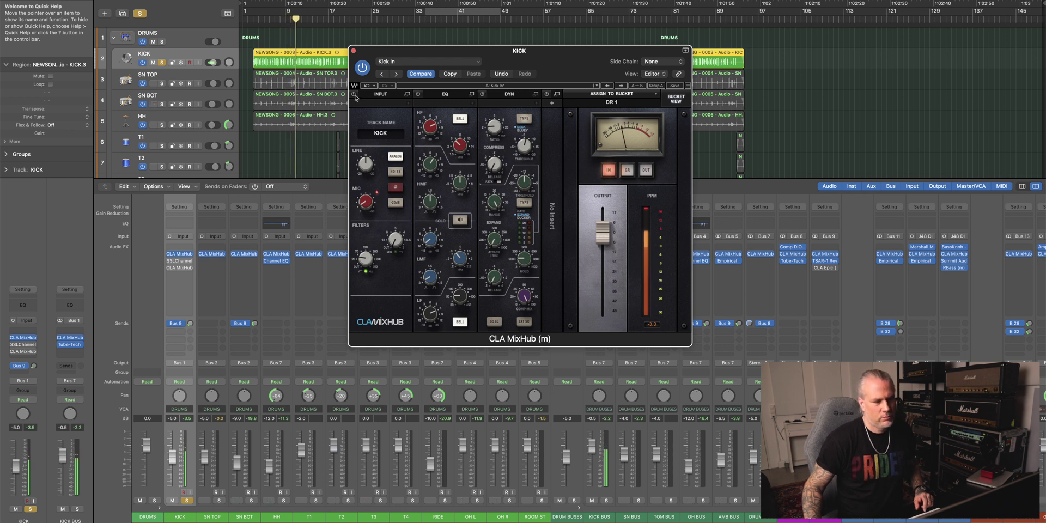
Step: Turn on the KICK channel's input and EQ sections, adjusting the mic gain and the HF, LF and LMF gains while it plays
left_click_drag(365, 201, 365, 212)
left_click(418, 94)
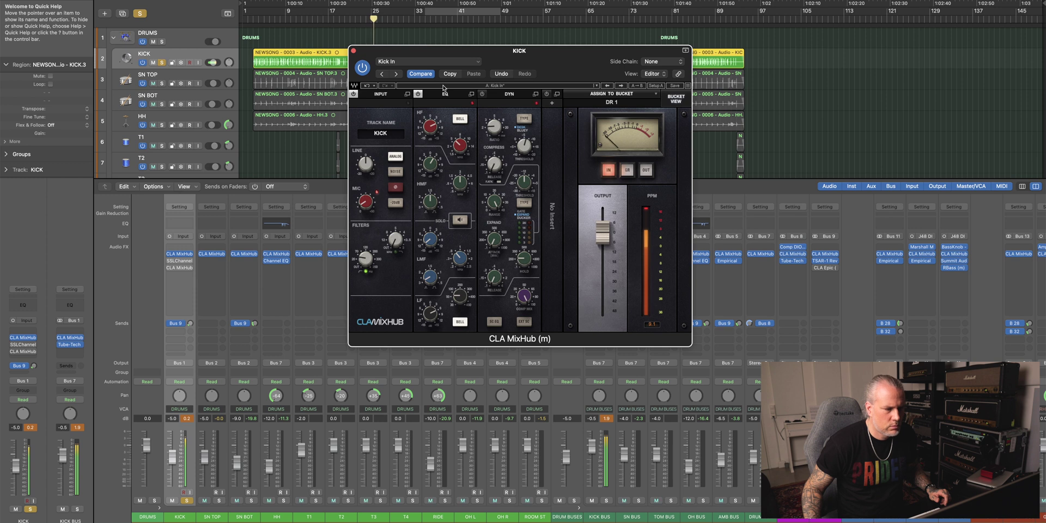
left_click_drag(428, 131, 428, 128)
mouse_move(430, 314)
left_mouse_down()
mouse_move(430, 304)
mouse_move(430, 313)
left_mouse_up()
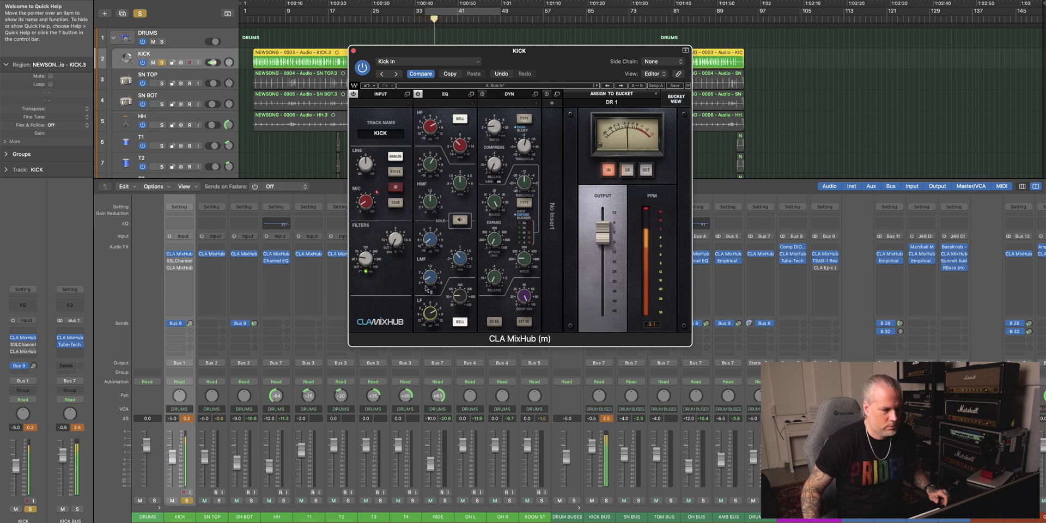
left_click_drag(430, 238, 430, 256)
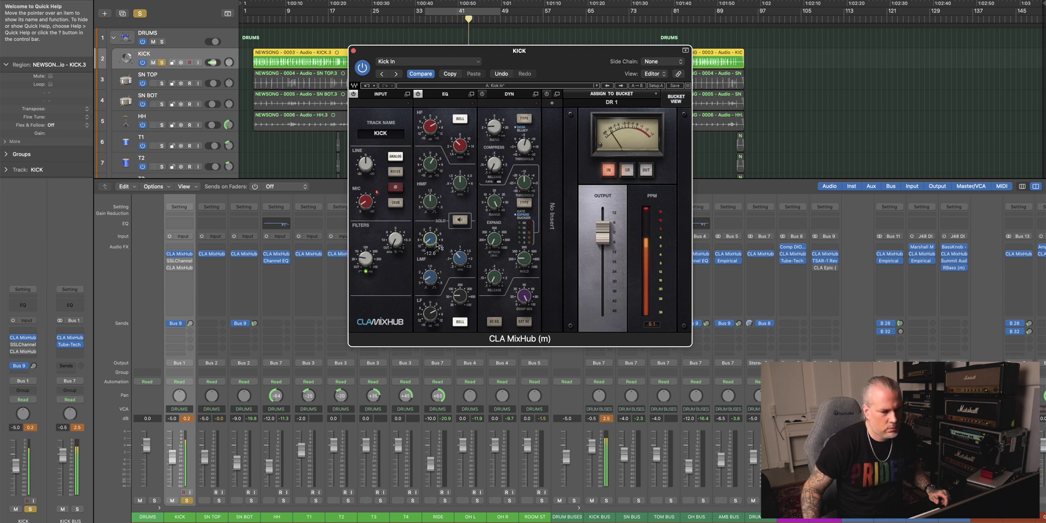
Step: Audition the LMF and LF bands of the KICK EQ with EQ solo
left_click(463, 220)
mouse_move(429, 238)
left_mouse_down()
mouse_move(430, 223)
mouse_move(430, 234)
left_mouse_up()
left_click_drag(430, 313, 430, 302)
left_click(469, 219)
left_click(470, 219)
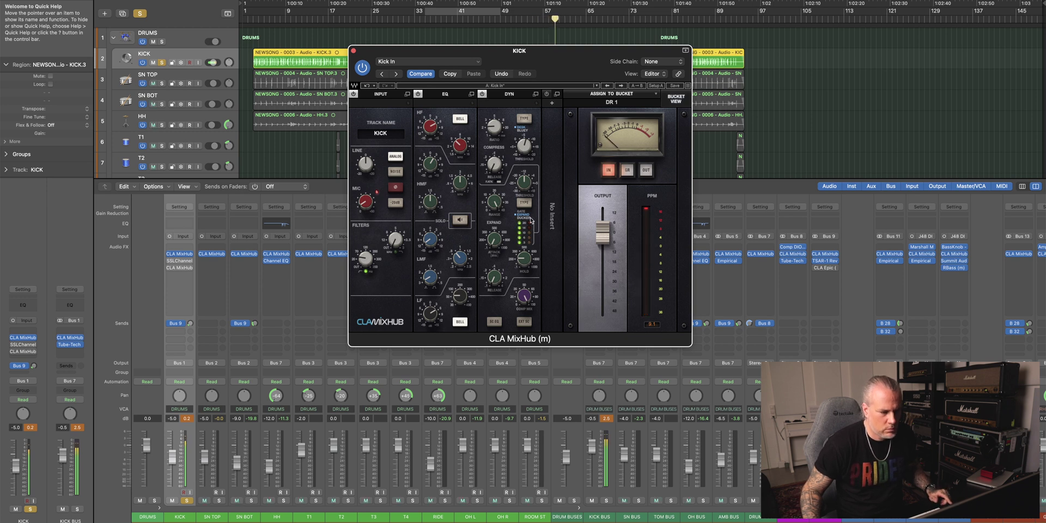
Step: Demonstrate the KICK channel's gate/expander type switch and the EQ's LF bell and solo switches
left_click(526, 203)
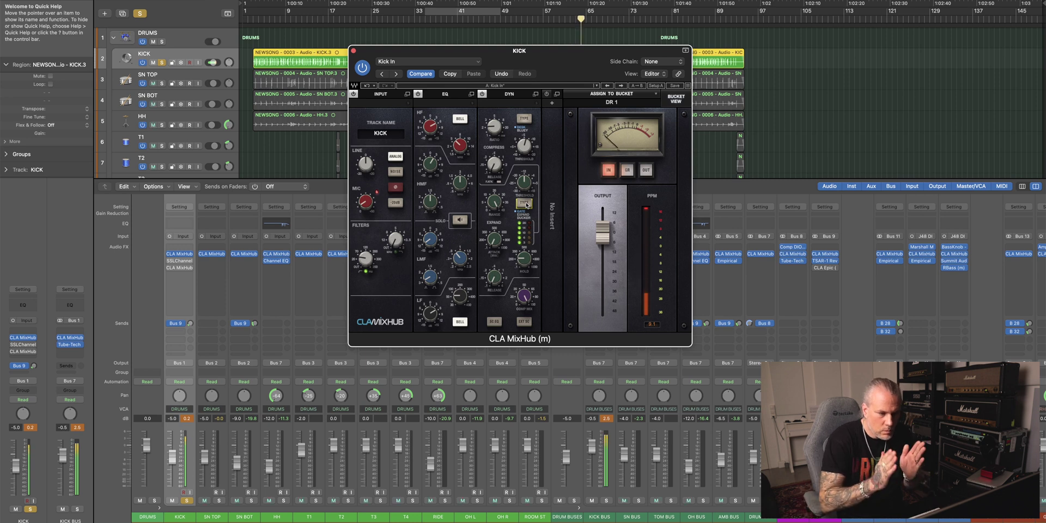
left_click(525, 203)
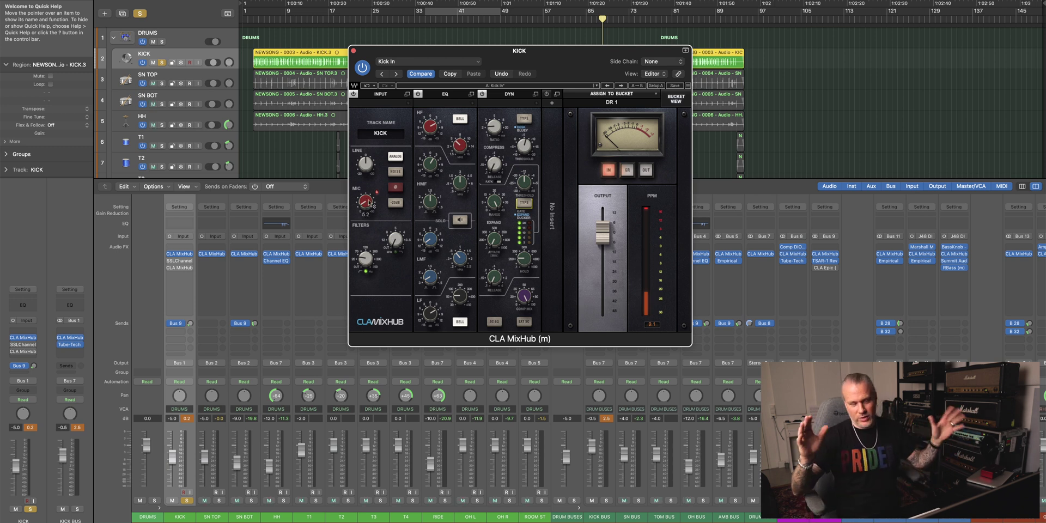
left_click(463, 324)
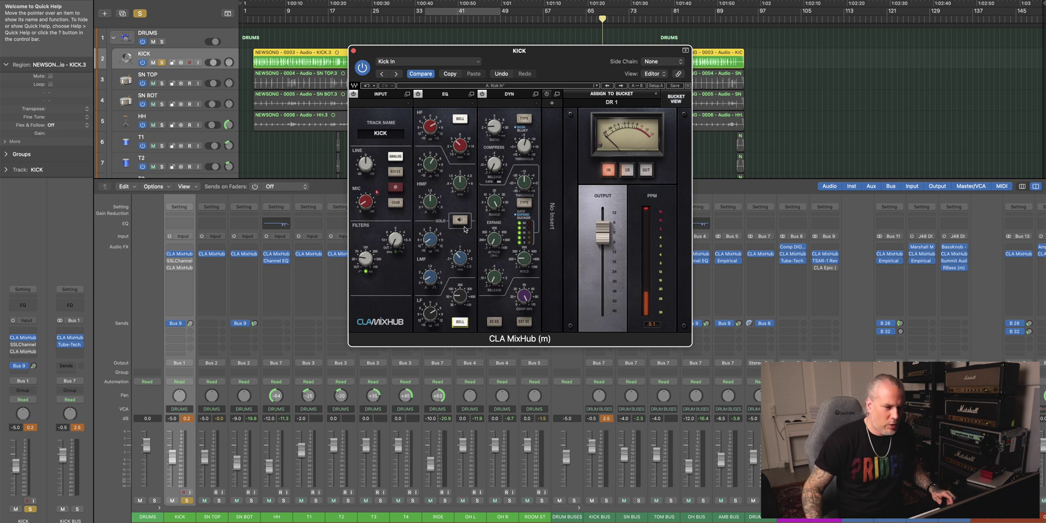
left_click(463, 221)
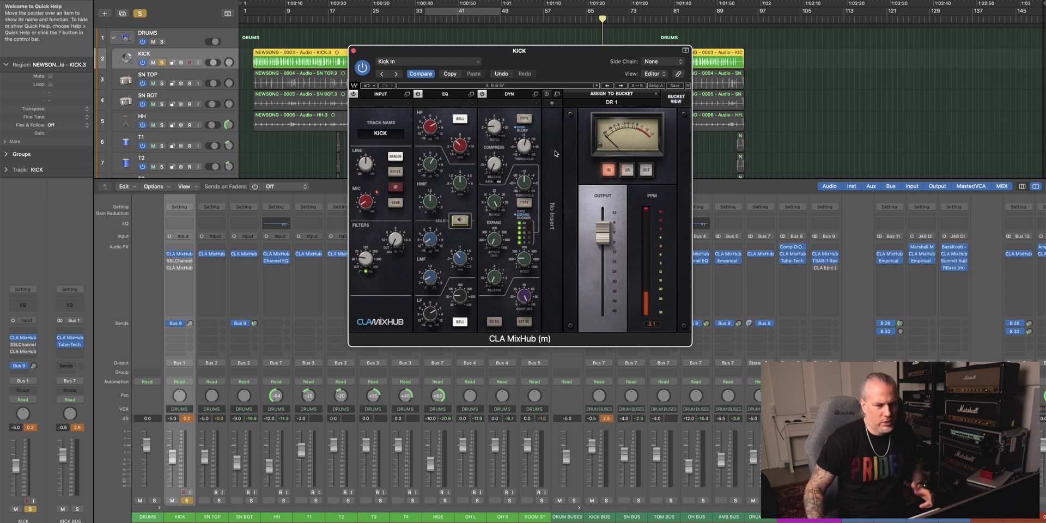
Step: Check the KICK's gain reduction on the VU meter during playback, compare the OUT level and return the meter to IN
key("space")
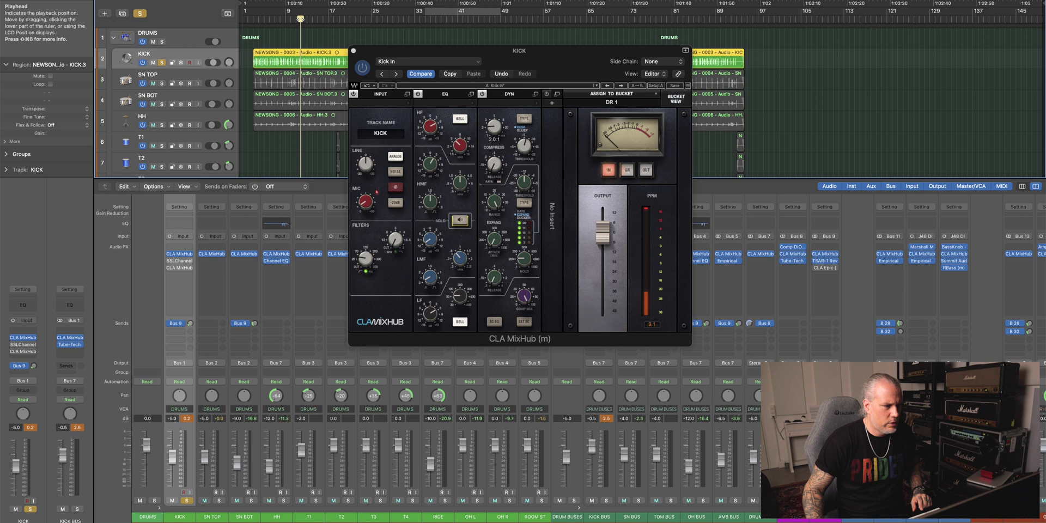
left_click(627, 169)
key("space")
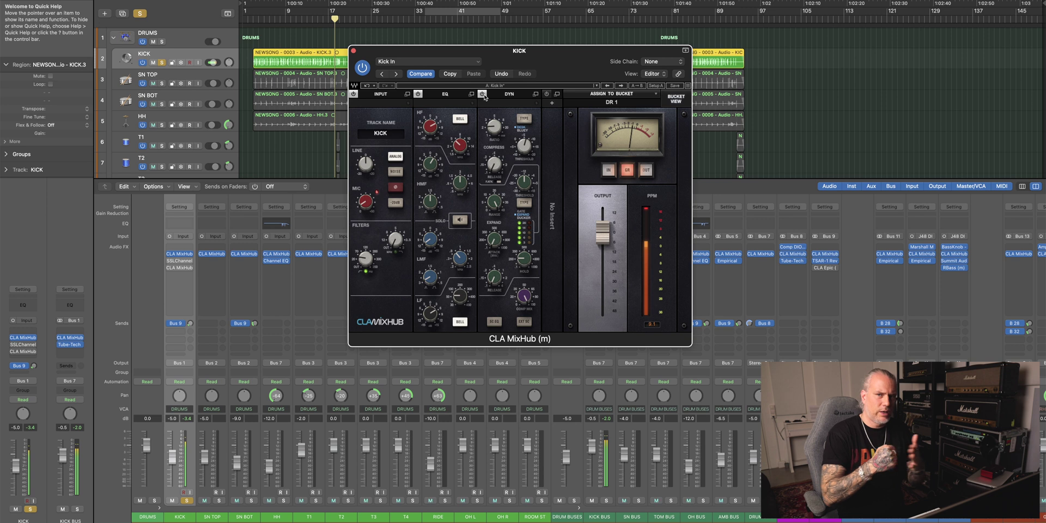
left_click(609, 170)
left_click(646, 170)
left_click(609, 171)
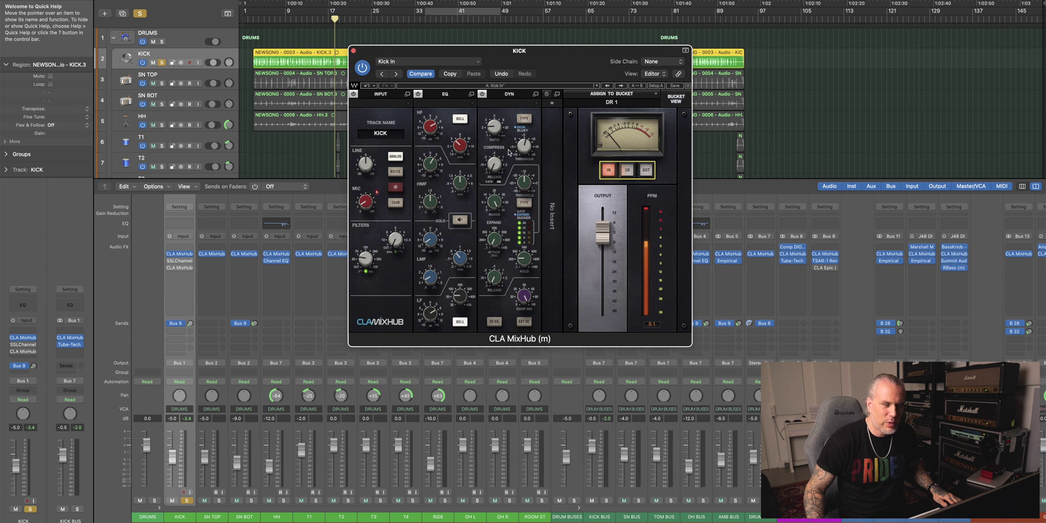
Step: Switch to bucket view and show the DR 2, DR BUS, B & G and LE GTR buckets again
left_click(679, 100)
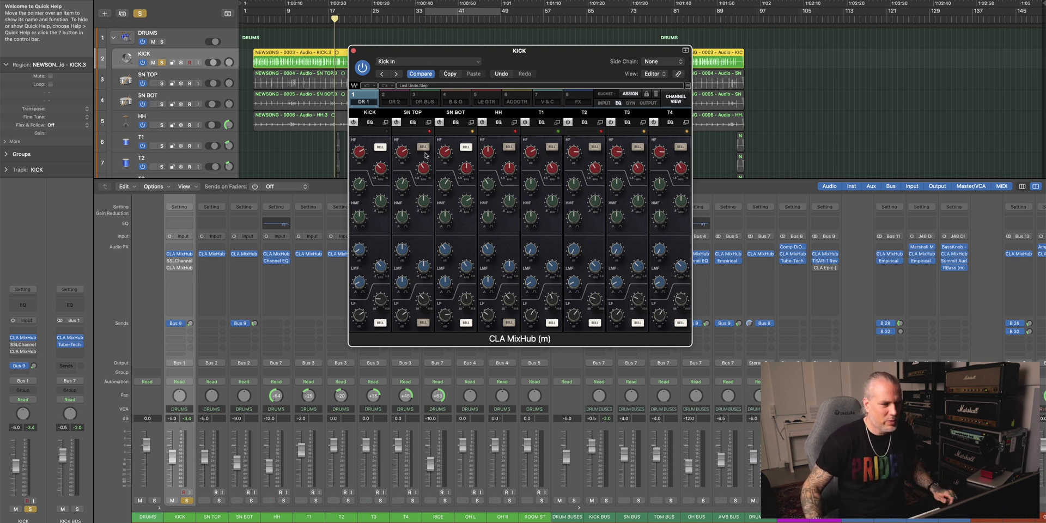
left_click(397, 100)
left_click(425, 101)
left_click(455, 101)
left_click(490, 99)
Step: Return CLA MixHub to channel view, close its window and unsolo the KICK track
left_click(676, 99)
left_click(353, 51)
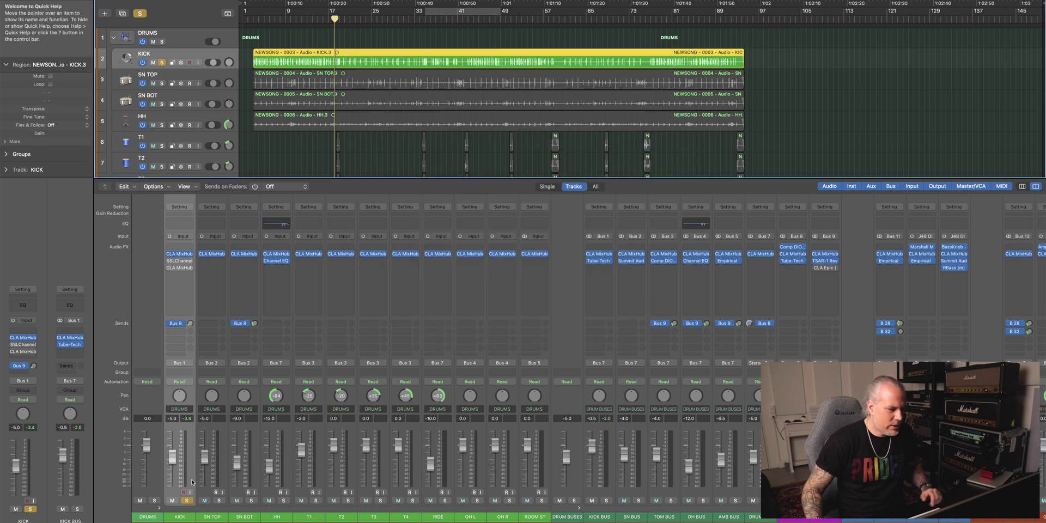
left_click(185, 501)
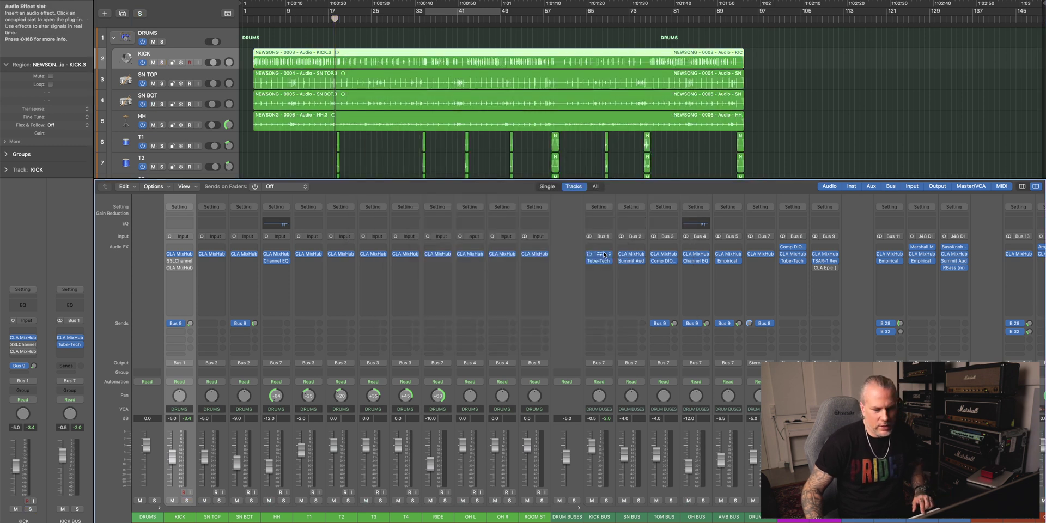
Step: Play the song with the BASS BUS soloed and examine its Empirical Labs Mike-E Comp settings
scroll(602, 255, "right", 2)
scroll(602, 255, "right", 10)
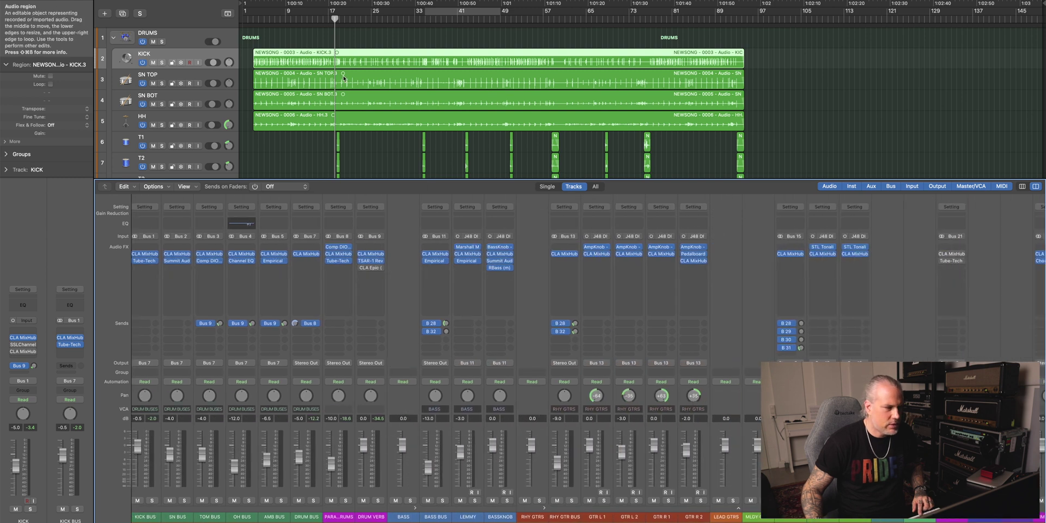
key("space")
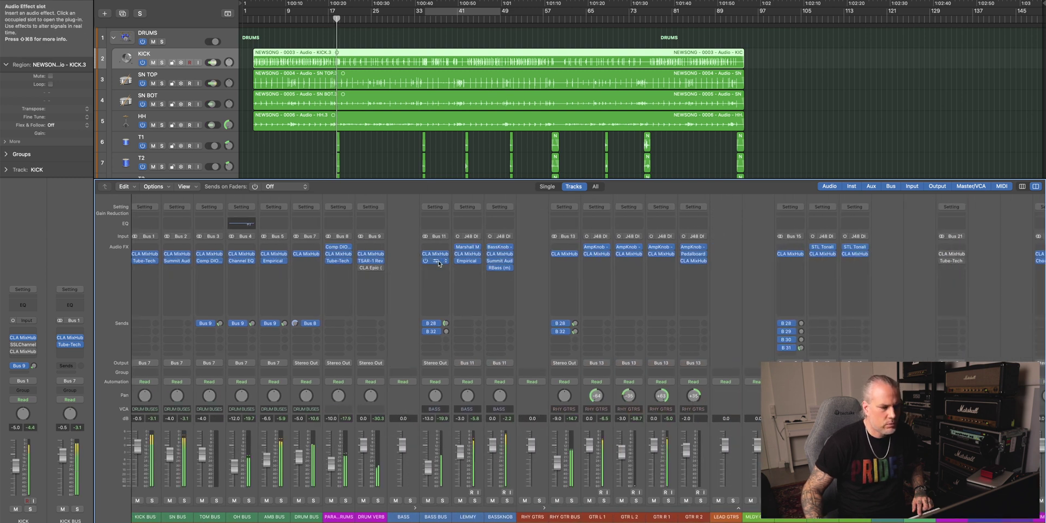
left_click(442, 500)
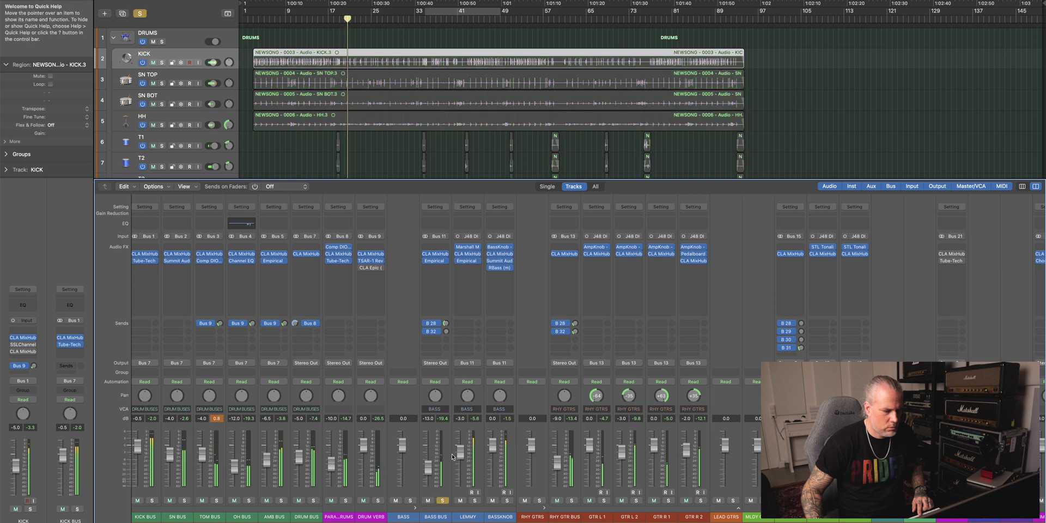
left_click(436, 261)
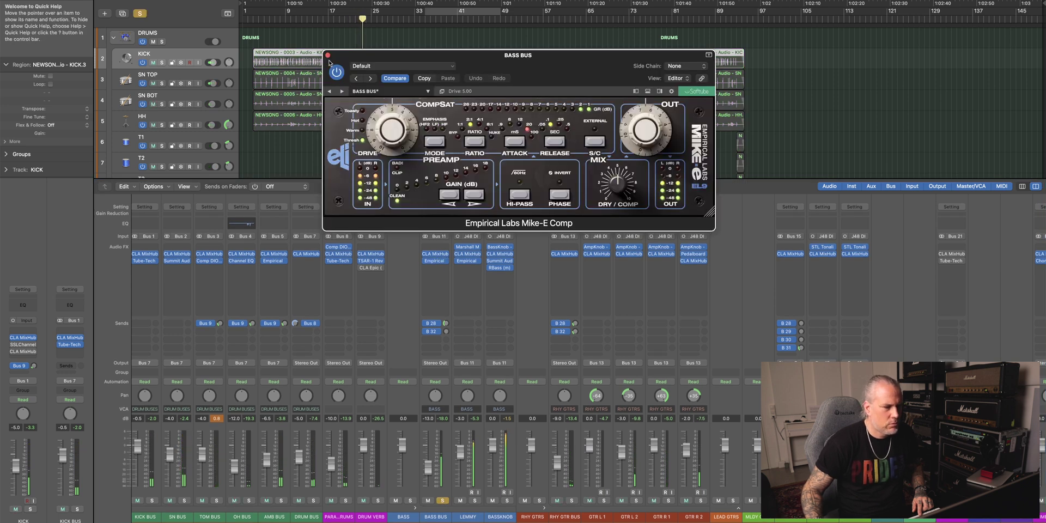
left_click(329, 61)
Step: In the BASS BUS's CLA MixHub, adjust the HF gain to 4.3 and the low-frequency cut filter to 39.0 during playback
left_click(435, 254)
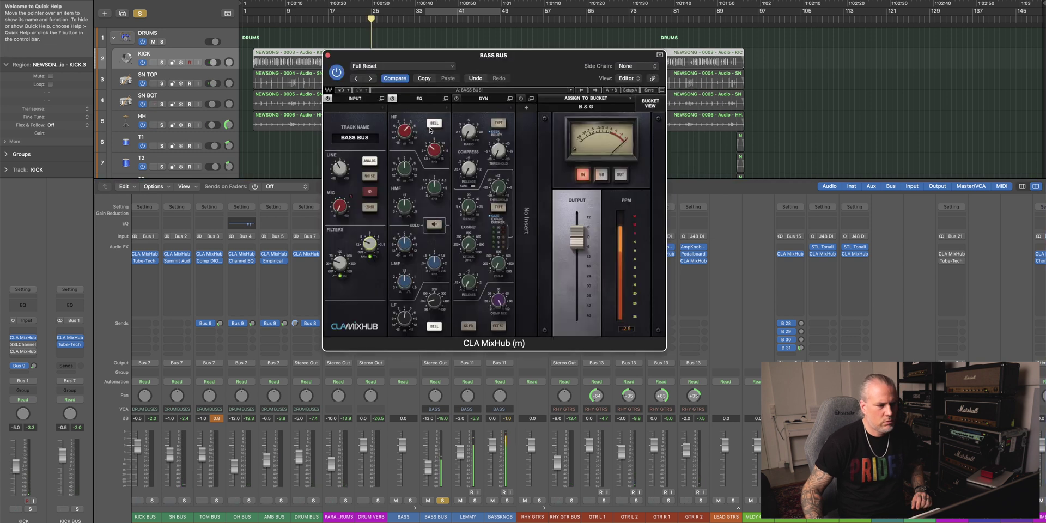
left_click_drag(408, 137, 407, 132)
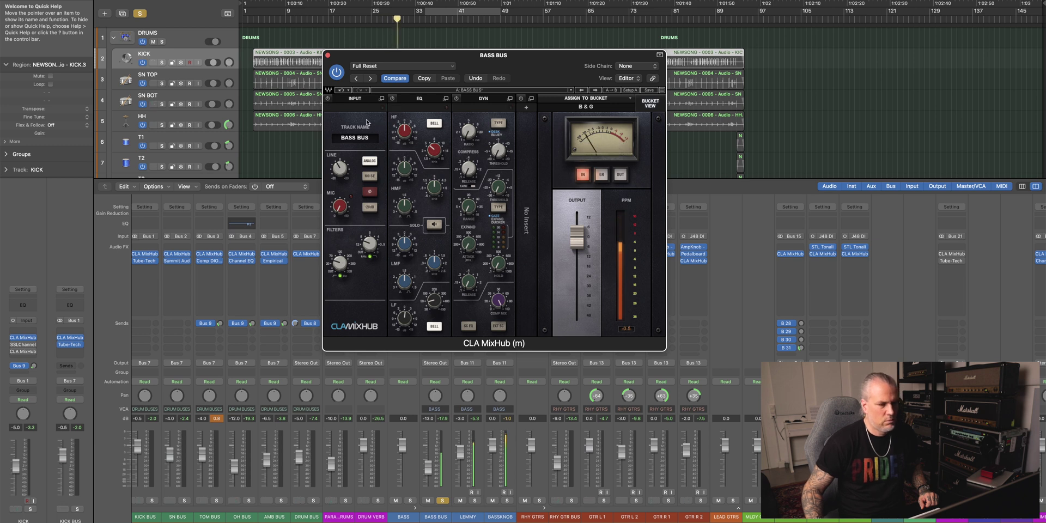
left_click_drag(405, 131, 405, 128)
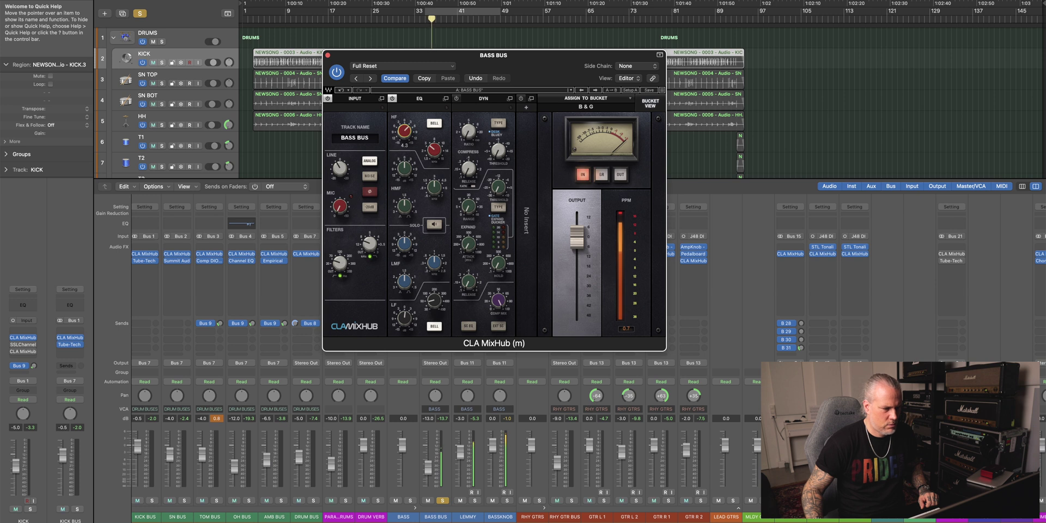
left_click_drag(340, 263, 339, 257)
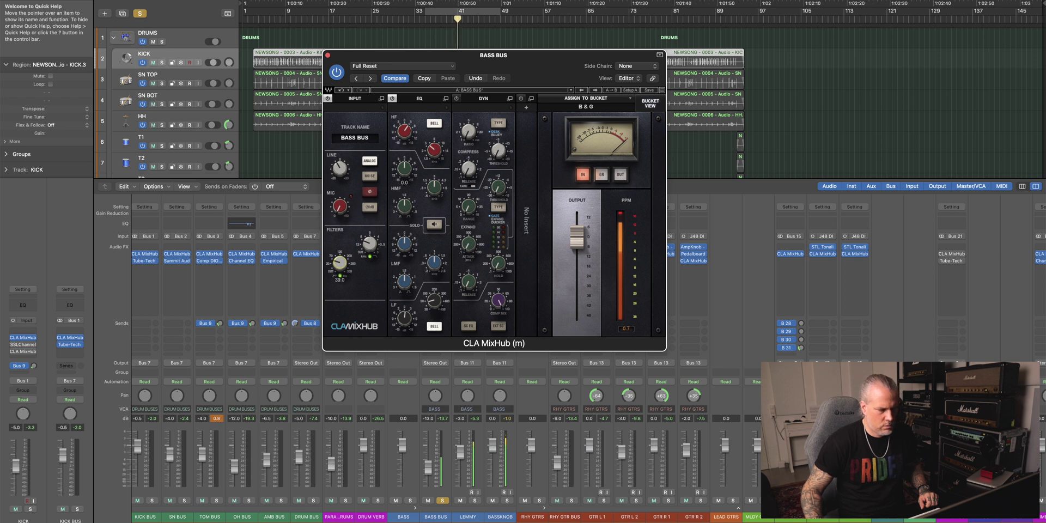
Step: Unsolo the BASS BUS, raise its fader to -10.0 dB in the full mix and close its CLA MixHub window
left_click(441, 501)
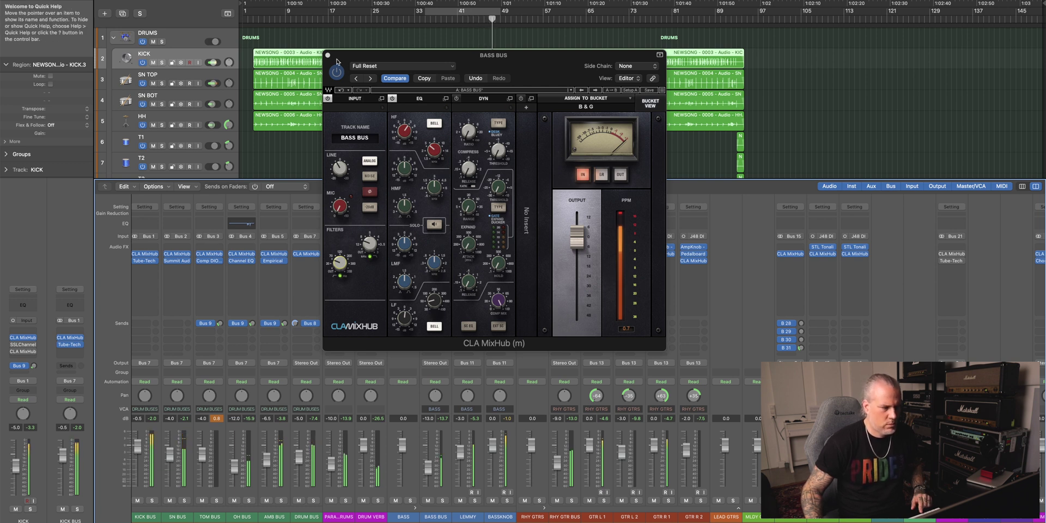
left_click_drag(427, 466, 428, 463)
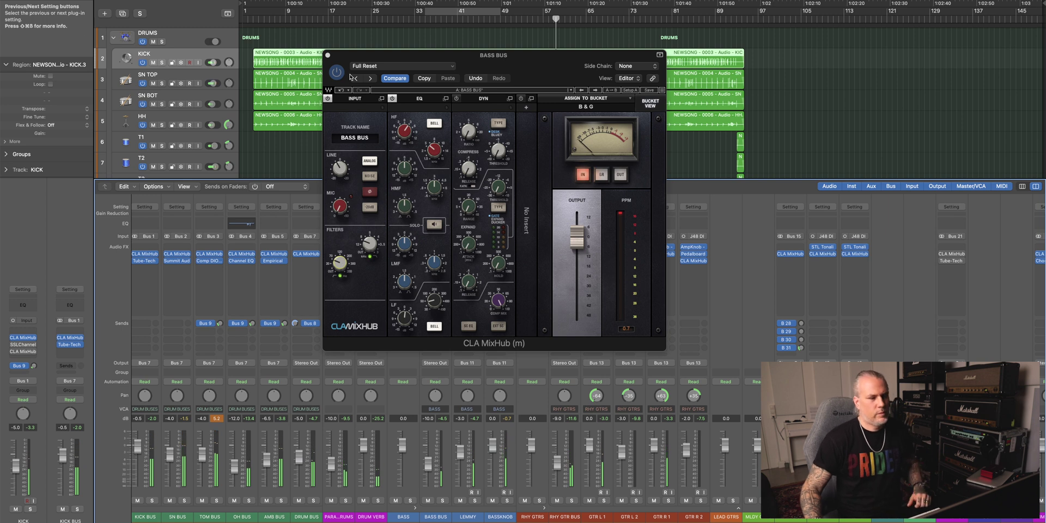
left_click(328, 55)
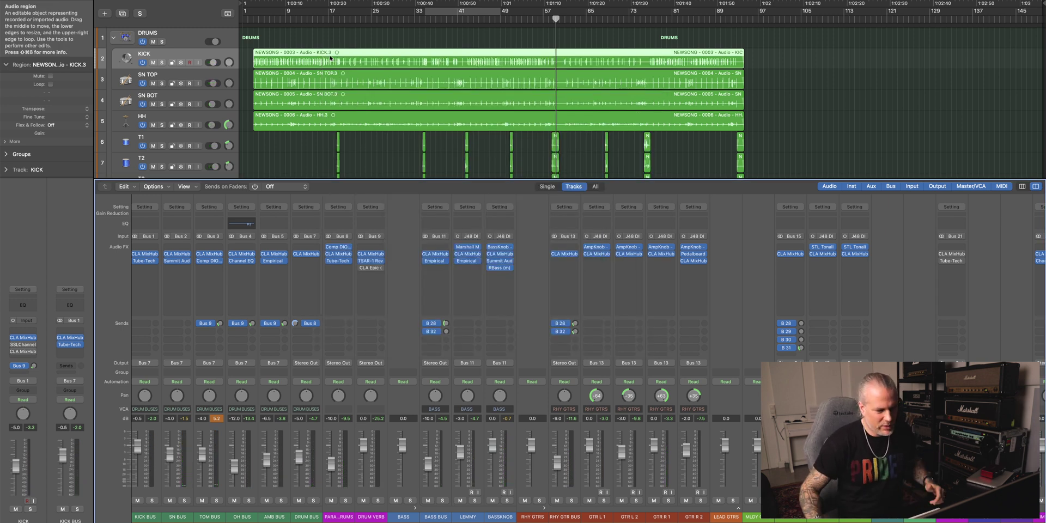
Step: Show the BassKnob STD and RBass plug-ins on BASSKNOB and the Marshall Murder One amp on LEMMY
left_click(501, 249)
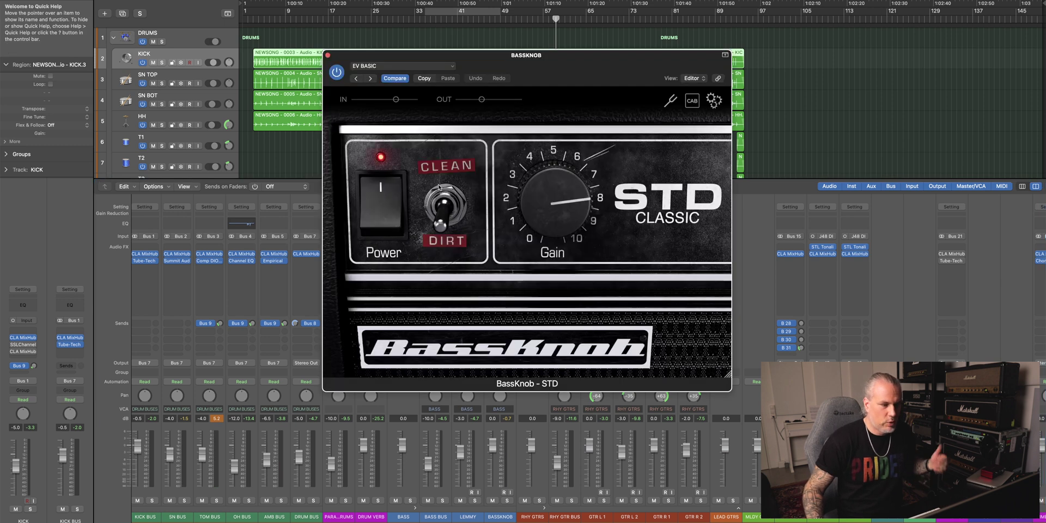
left_click(327, 55)
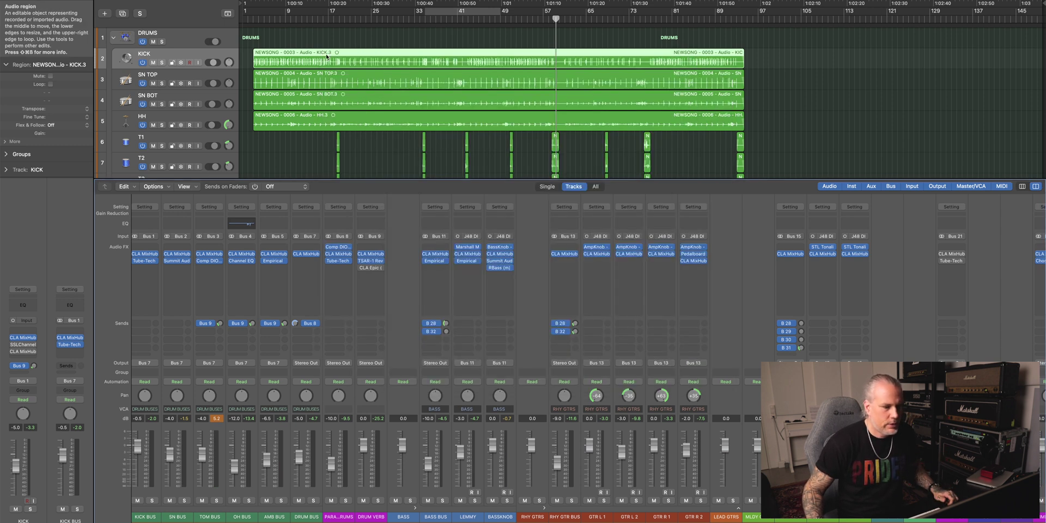
left_click(500, 268)
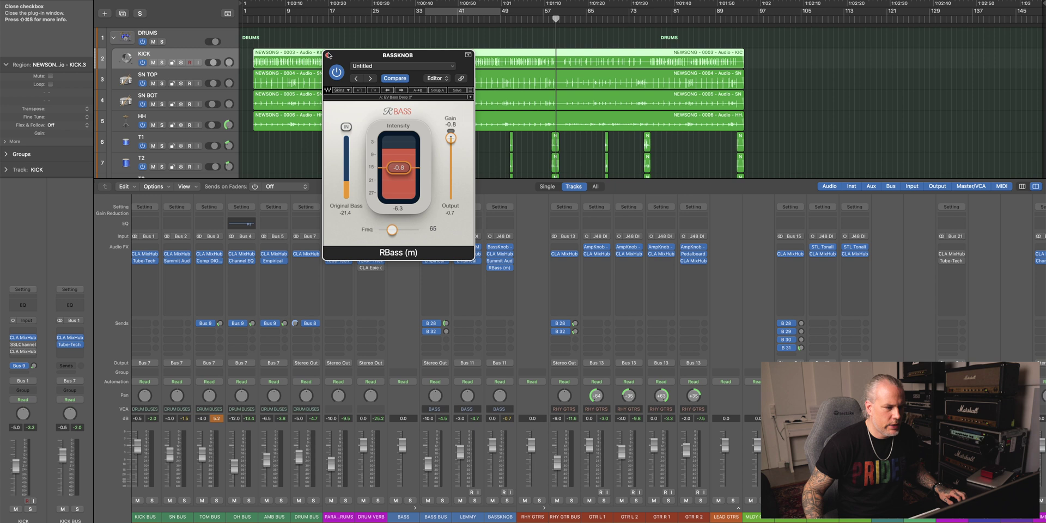
left_click(328, 56)
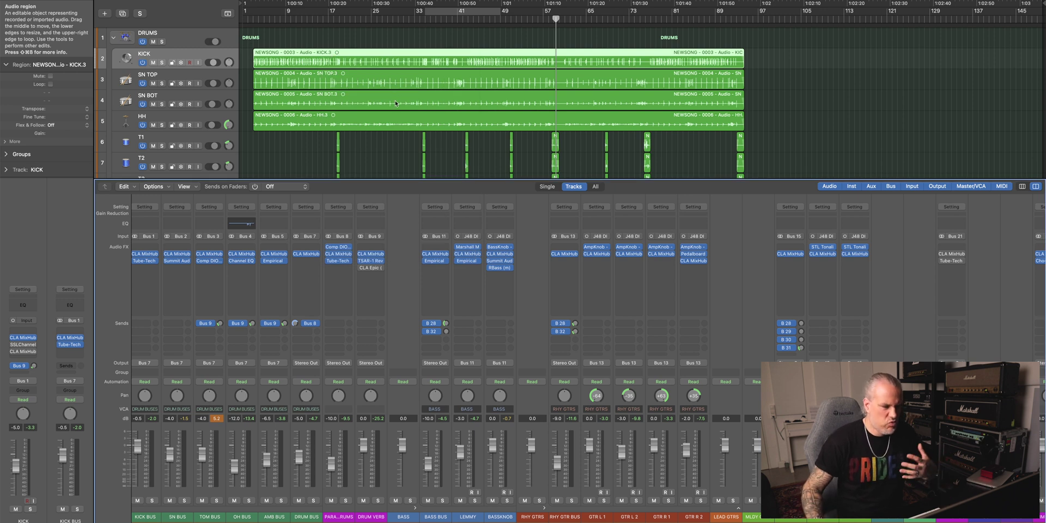
left_click(469, 248)
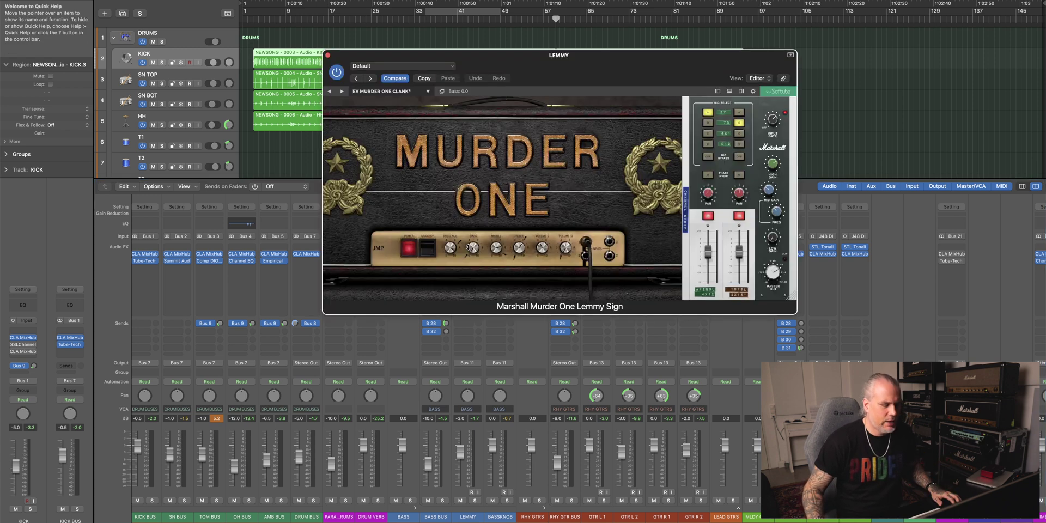
left_click(328, 55)
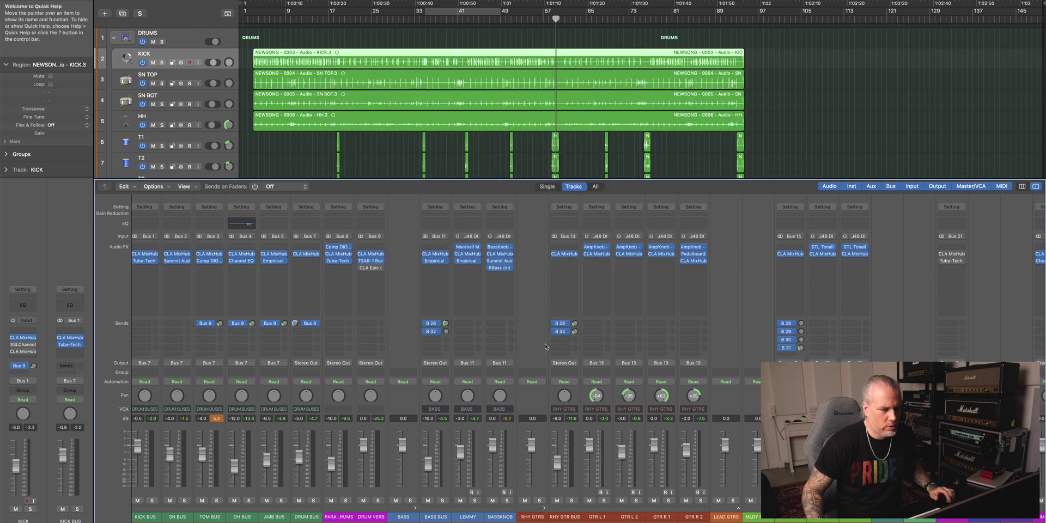
Step: Solo the BASS BUS, compare the two bass amps by muting LEMMY and BASSKNOB in turn, and unsolo the bus
left_click(442, 500)
key("space")
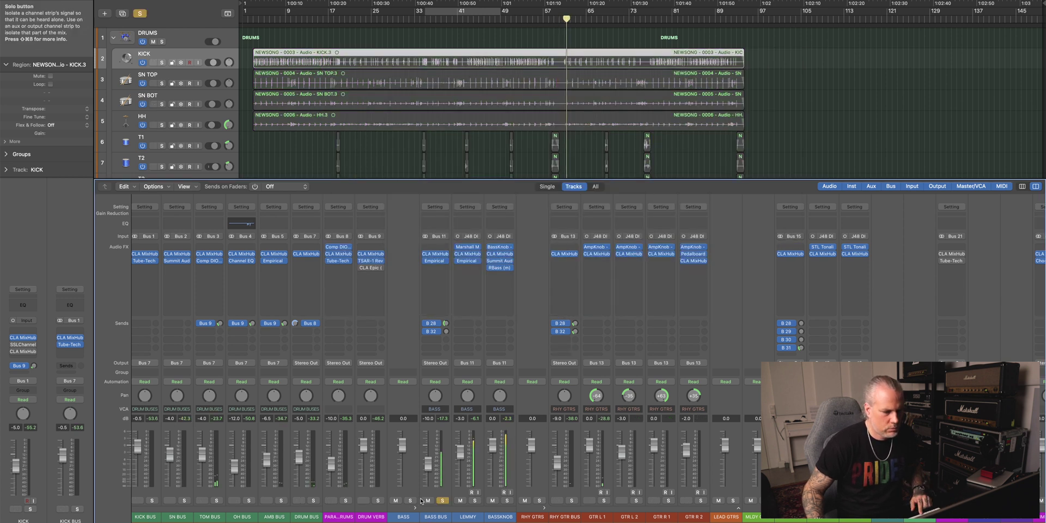
left_click(461, 500)
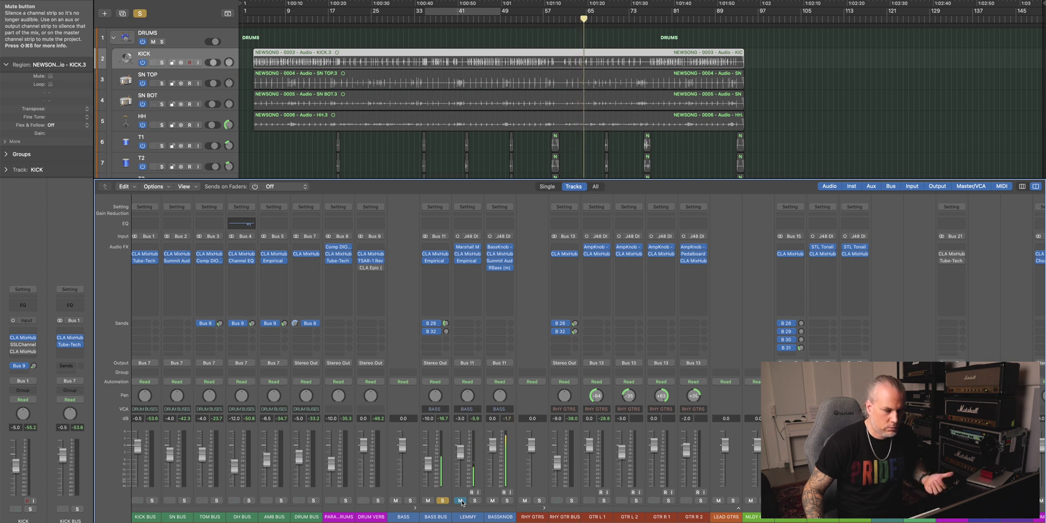
left_click(493, 500)
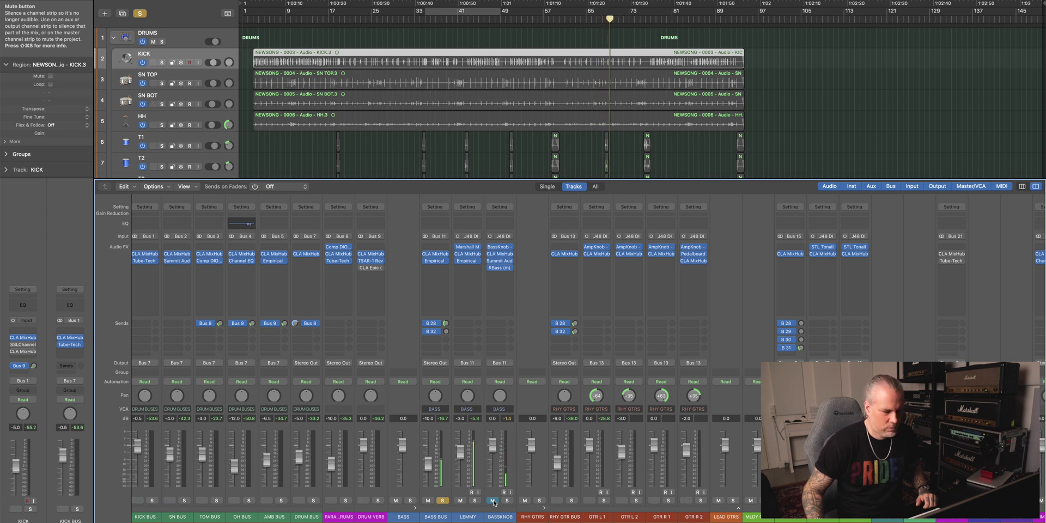
left_click(493, 500)
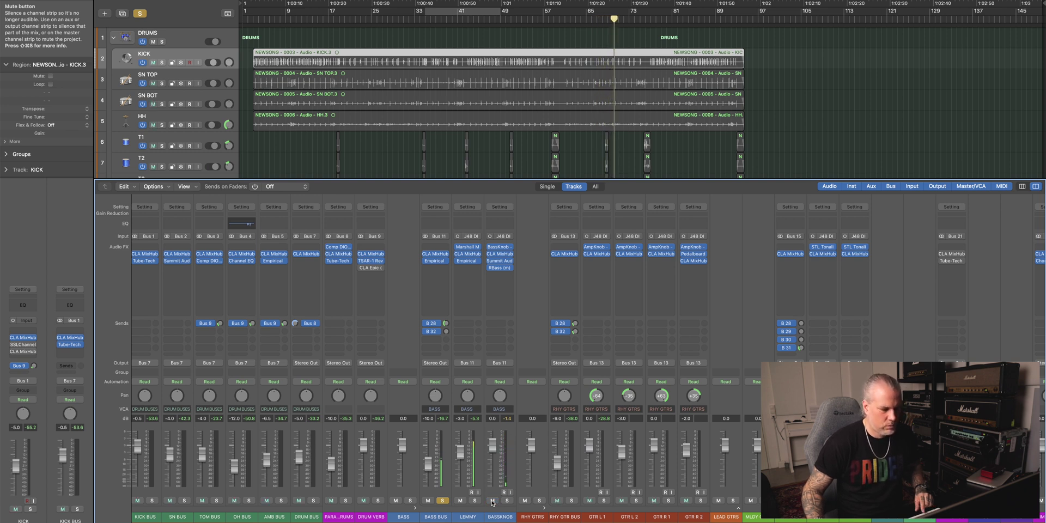
left_click(443, 500)
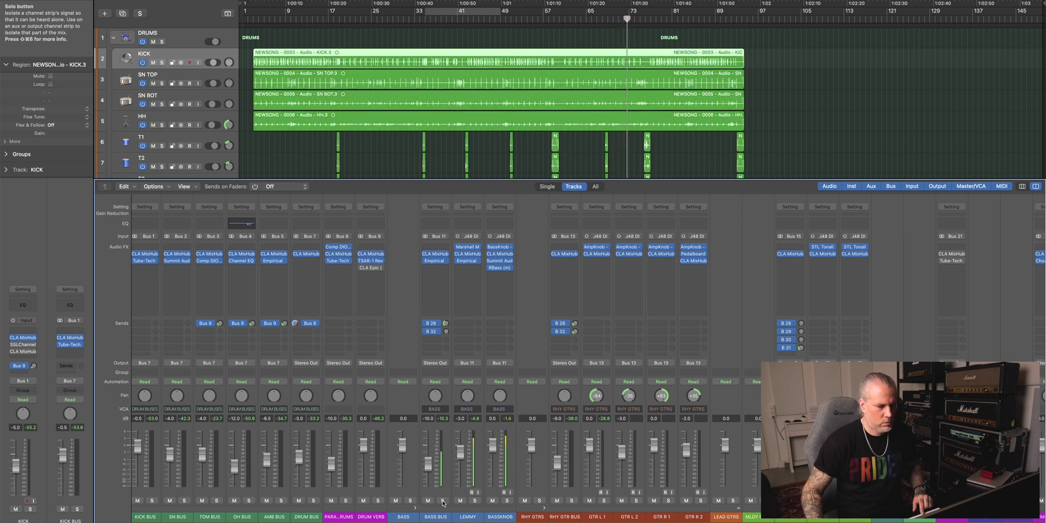
Step: Check the BASS BUS's Bus 28 send and show the Chorus DIMENSION-D plug-in on the receiving aux
left_click(435, 325)
left_click(439, 307)
scroll(776, 339, "right", 8)
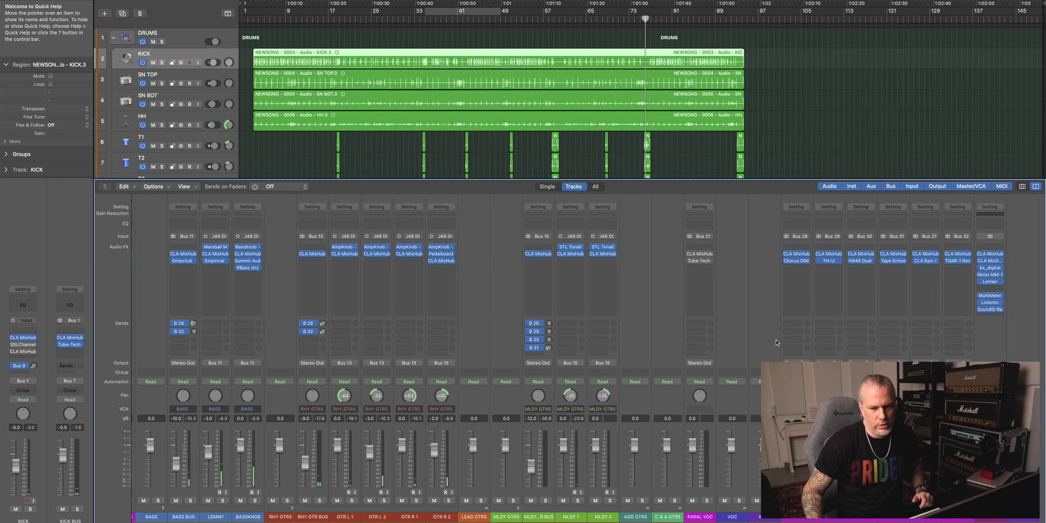
left_click(803, 261)
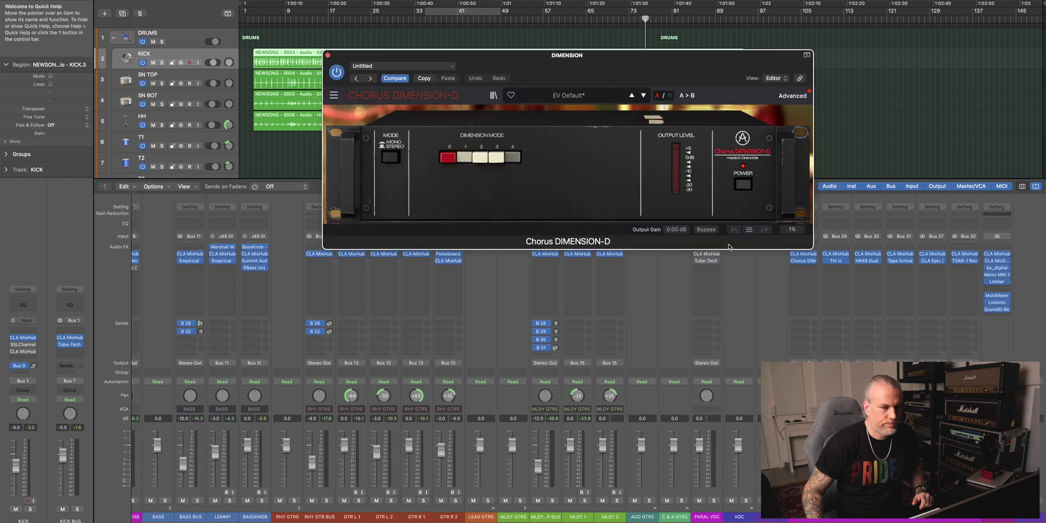
left_click(328, 55)
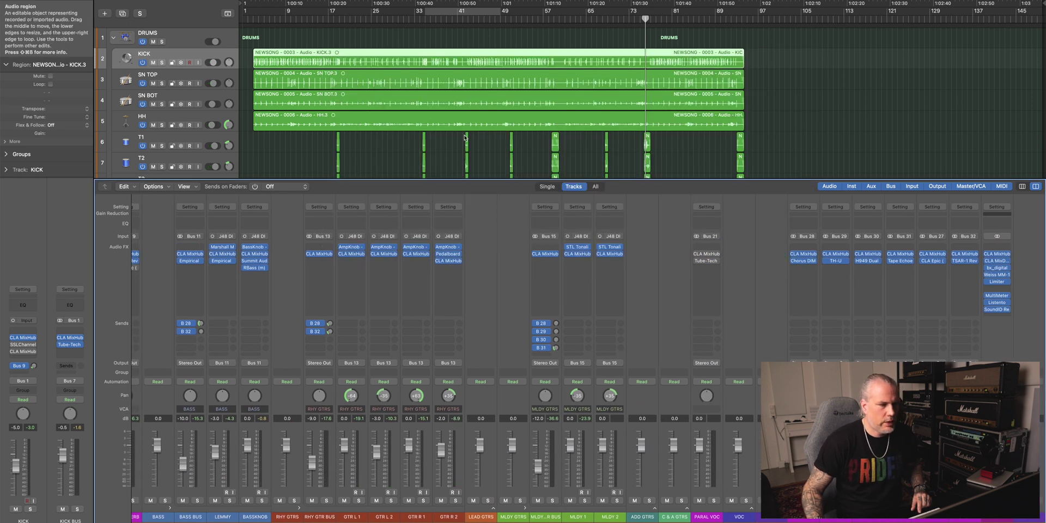
Step: In the RHY GTR BUS's CLA MixHub, switch the EQ on, adjust the HF gain and filter, and set the LMF gain to -2.2
key("space")
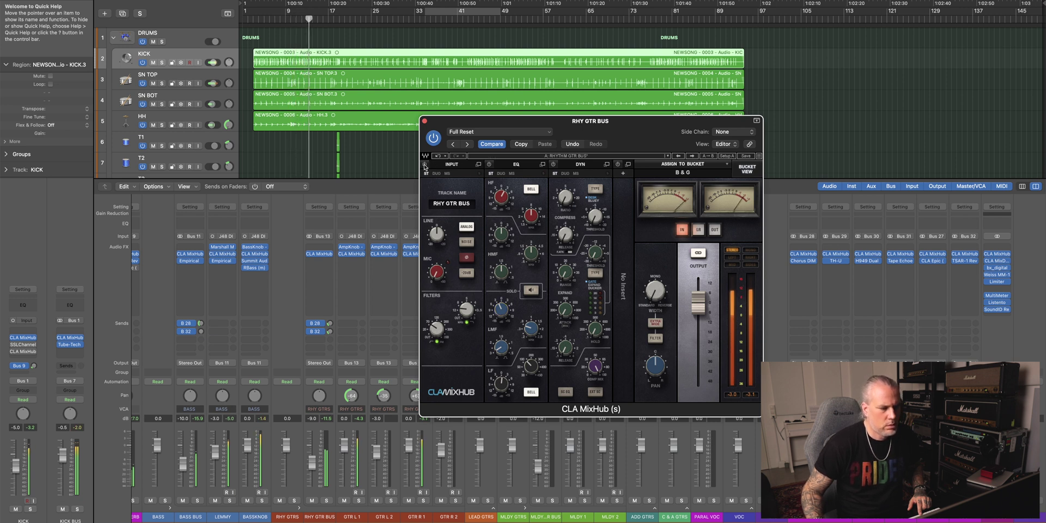
left_click(490, 165)
left_click_drag(501, 196, 502, 210)
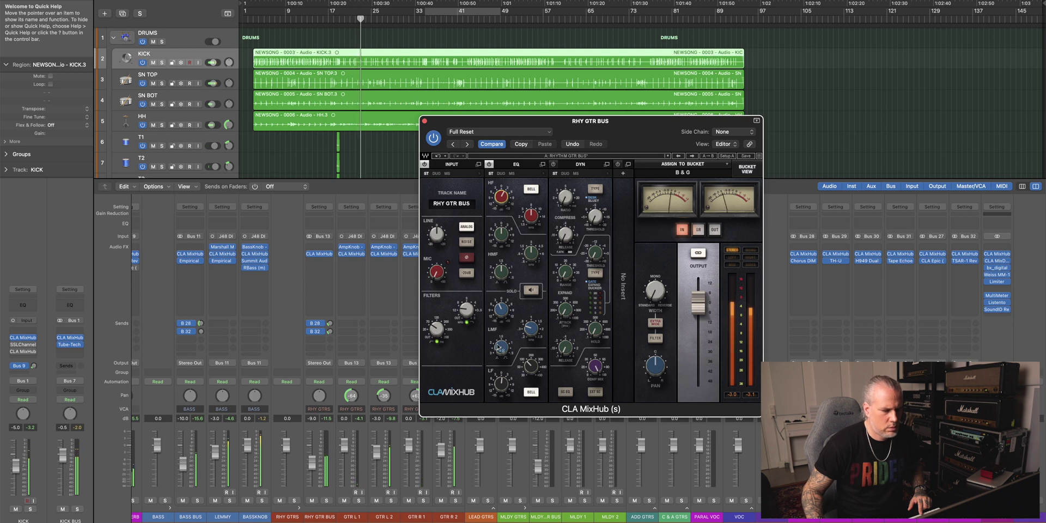
left_click_drag(501, 309, 501, 309)
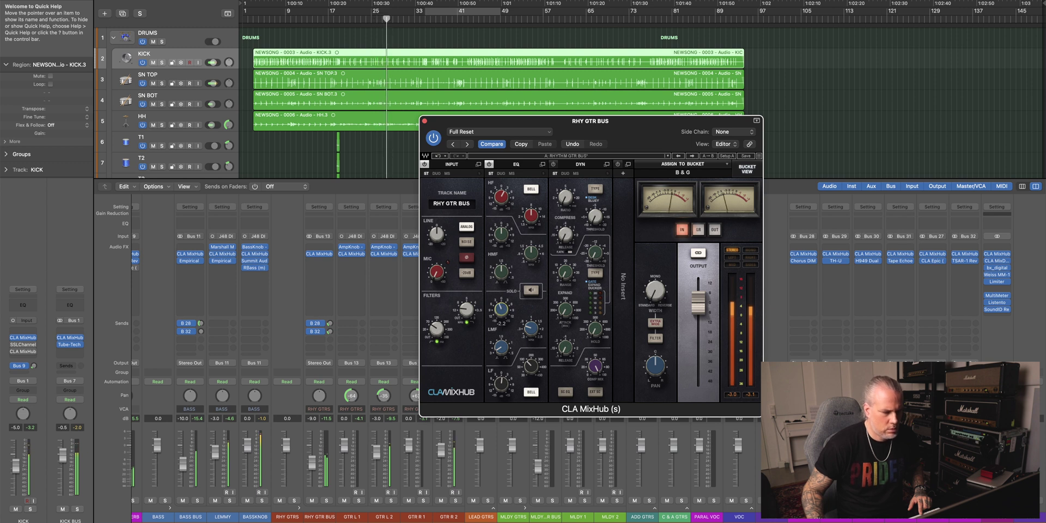
left_click_drag(436, 319, 436, 320)
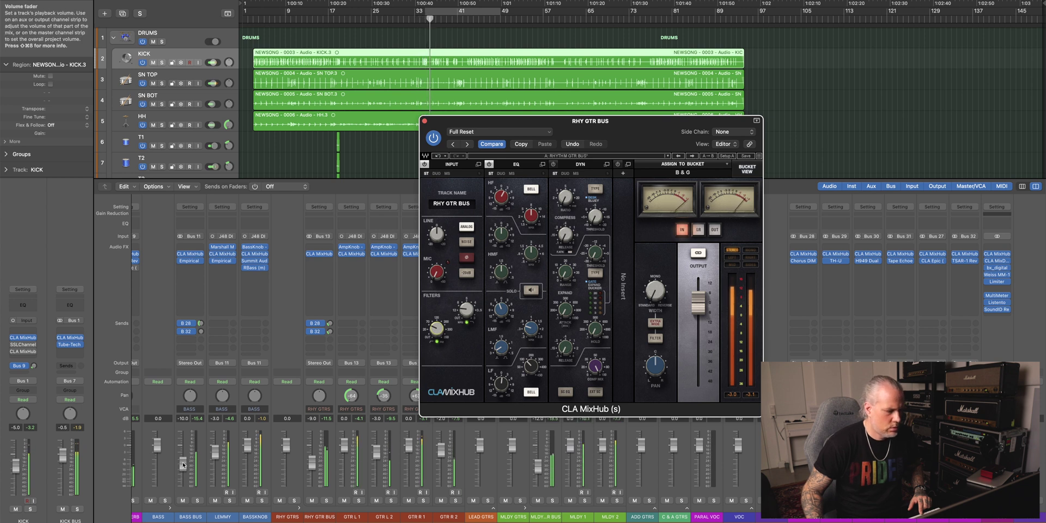
Step: Lower the BASS BUS fader to -12.4 dB during playback
left_click_drag(183, 467, 183, 469)
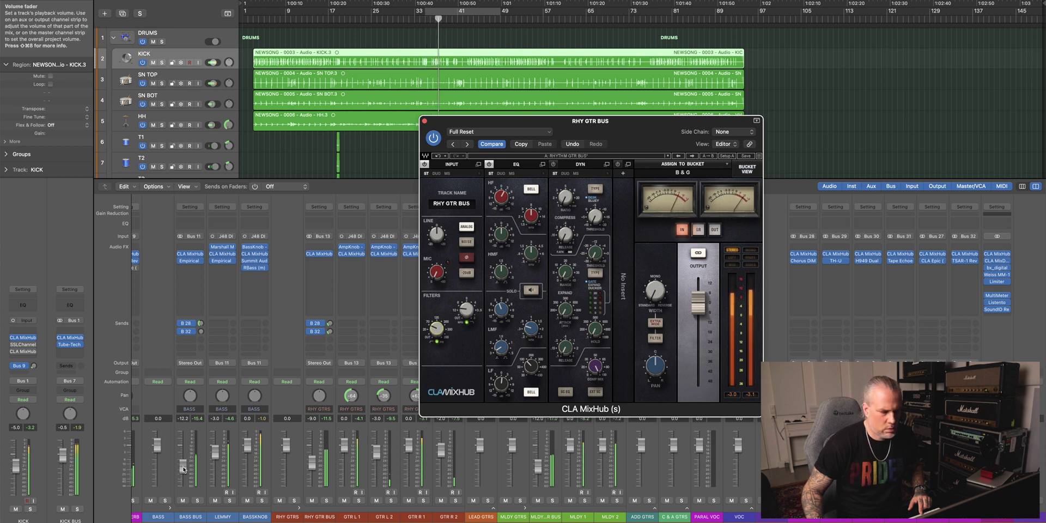
left_click(183, 469)
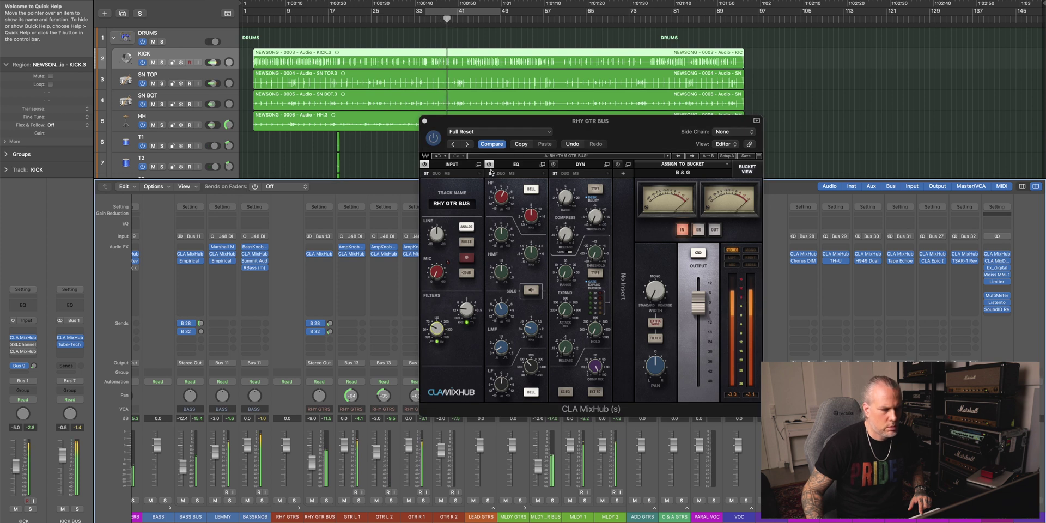
Step: Solo the RHY GTR BUS to audition its EQ switched in and out, unsolo it and close its CLA MixHub
left_click(327, 500)
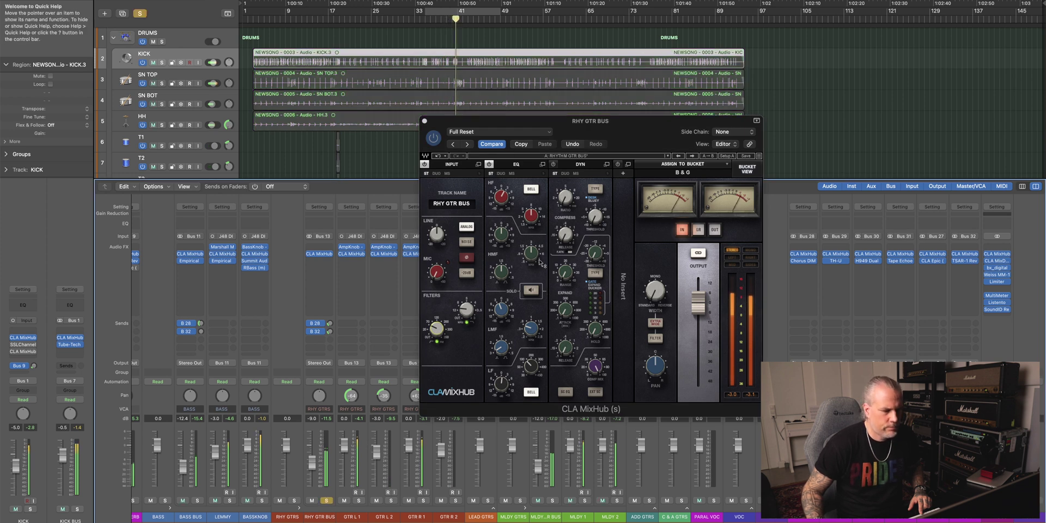
left_click(489, 165)
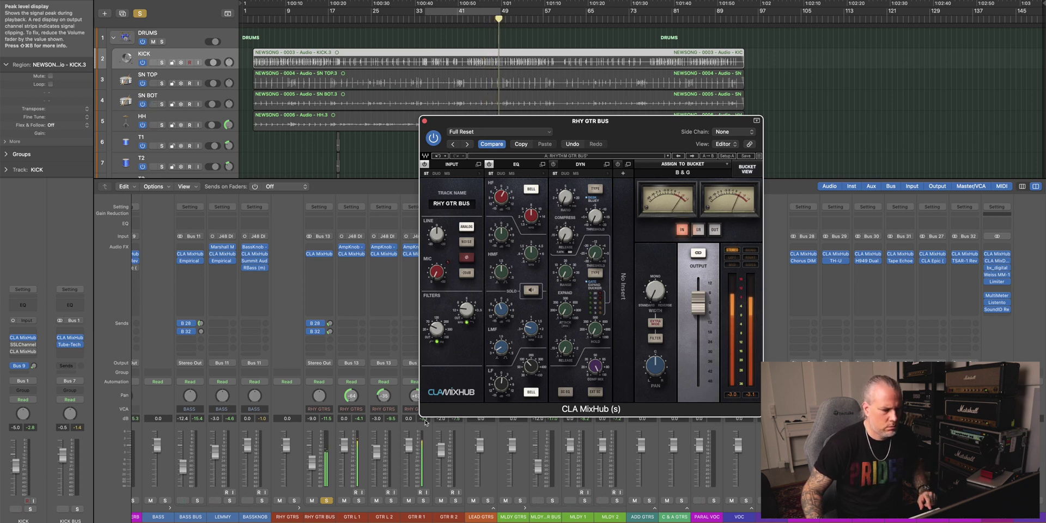
left_click(326, 500)
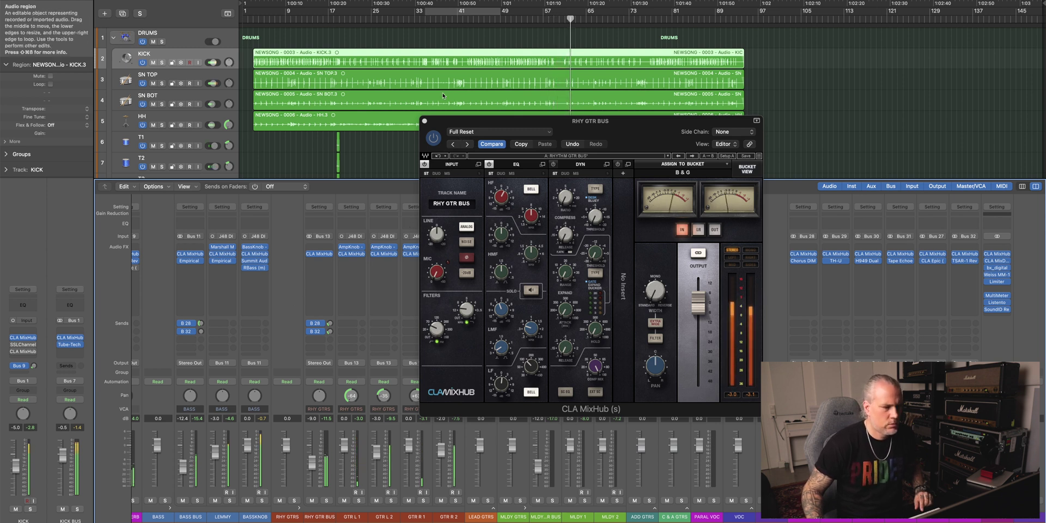
left_click(424, 120)
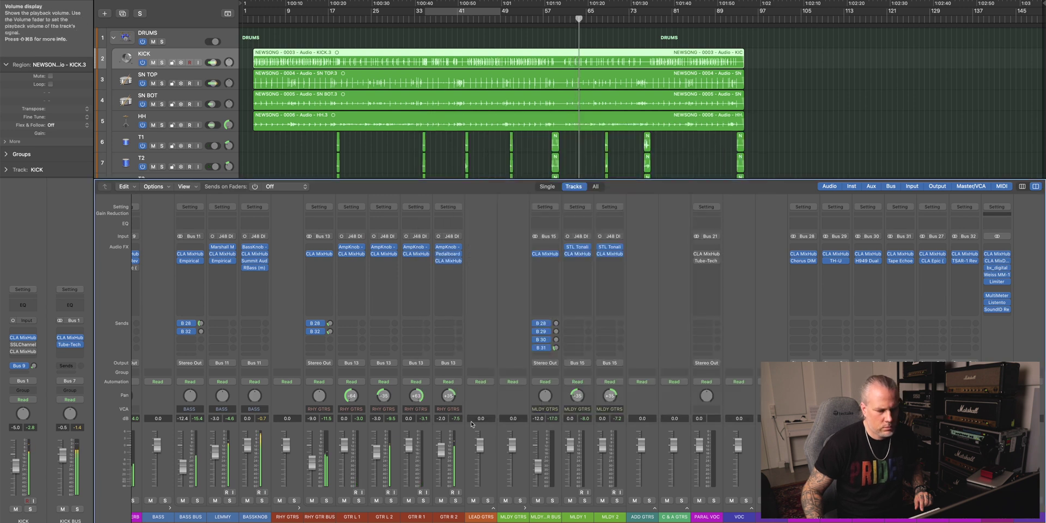
Step: Open the MLDY GTR BUS's CLA MixHub, view its LE GTR bucket, and return to the single-channel view
left_click(546, 254)
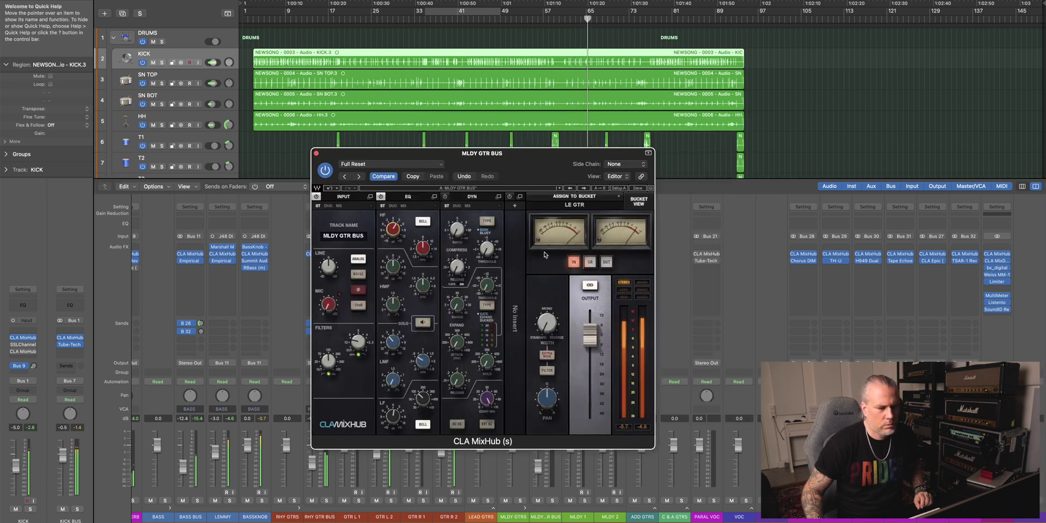
left_click(637, 202)
left_click_drag(544, 161, 629, 117)
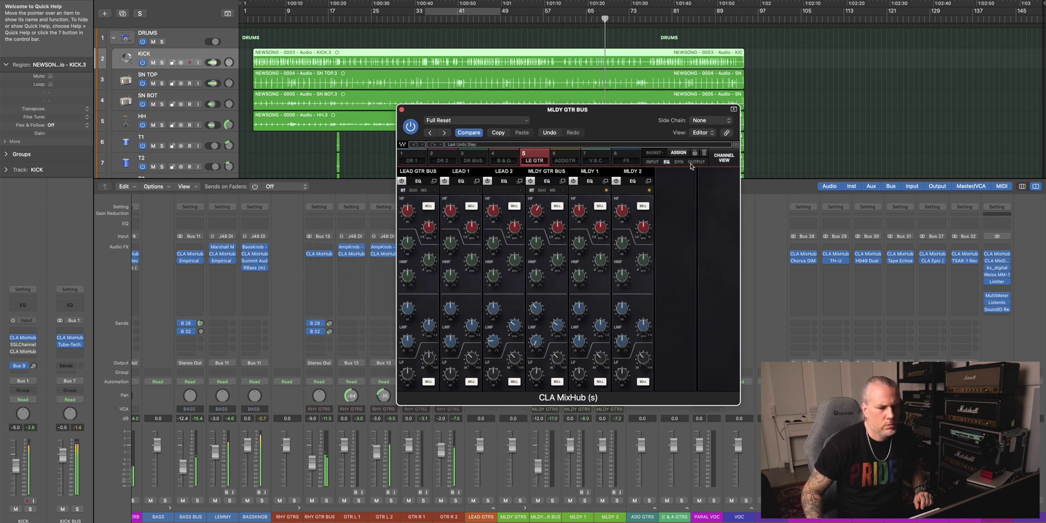
left_click(723, 158)
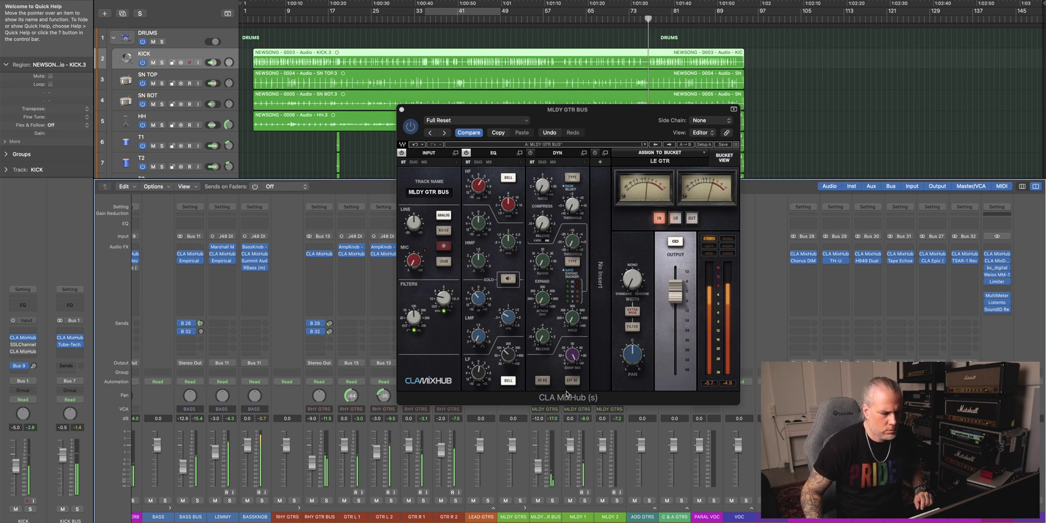
Step: Audition the MLDY GTR BUS's EQ and HF gain during playback, and set the lower input filter to 117.6
left_click(420, 164)
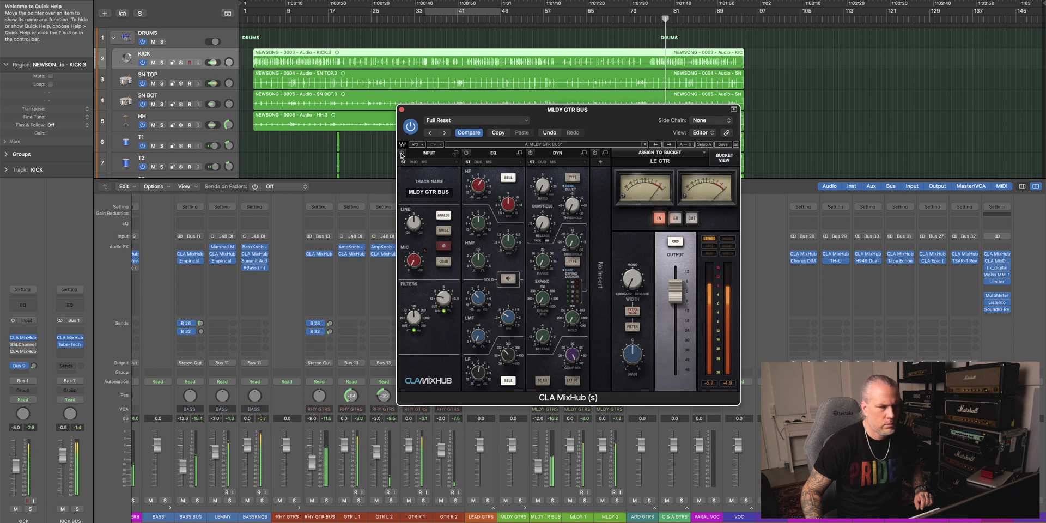
left_click(466, 153)
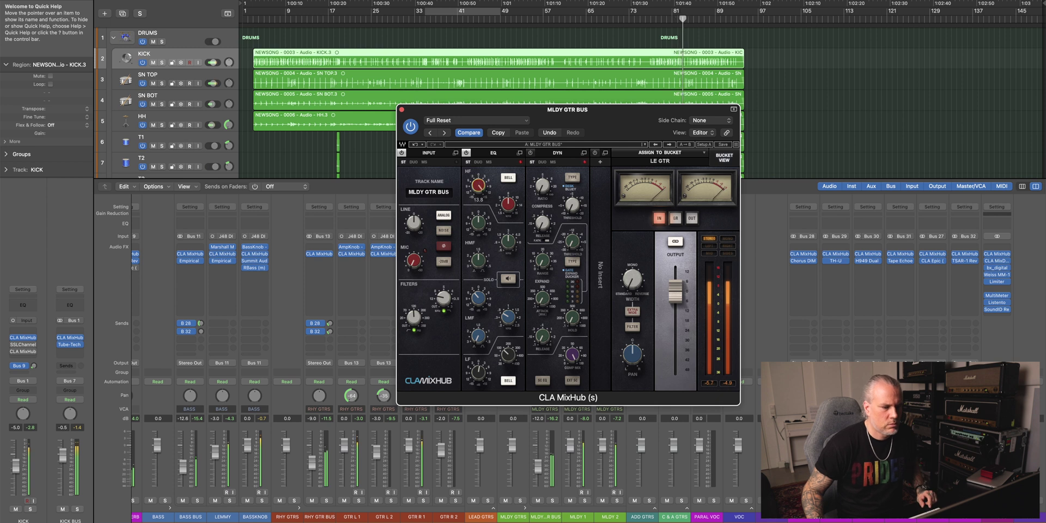
left_click_drag(479, 185, 478, 198)
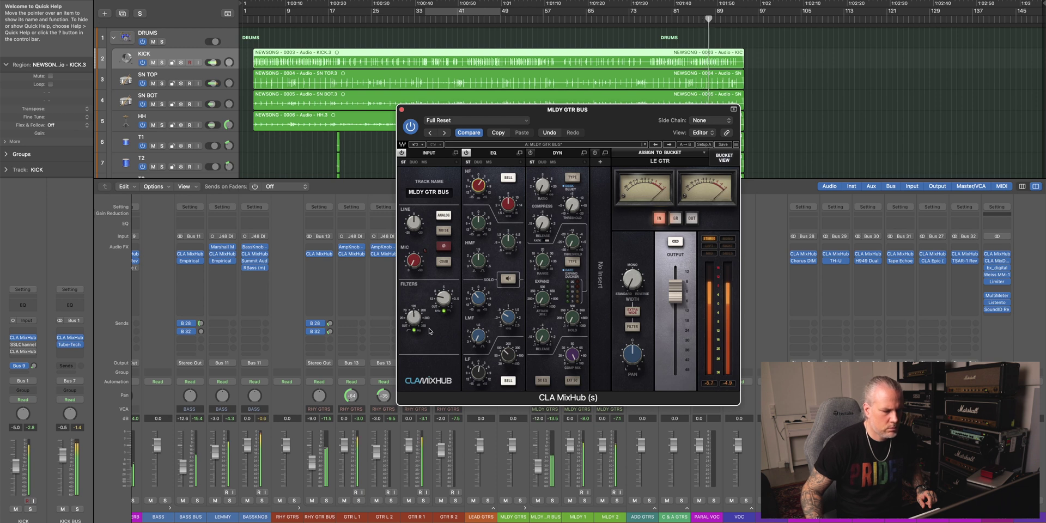
left_click(414, 317)
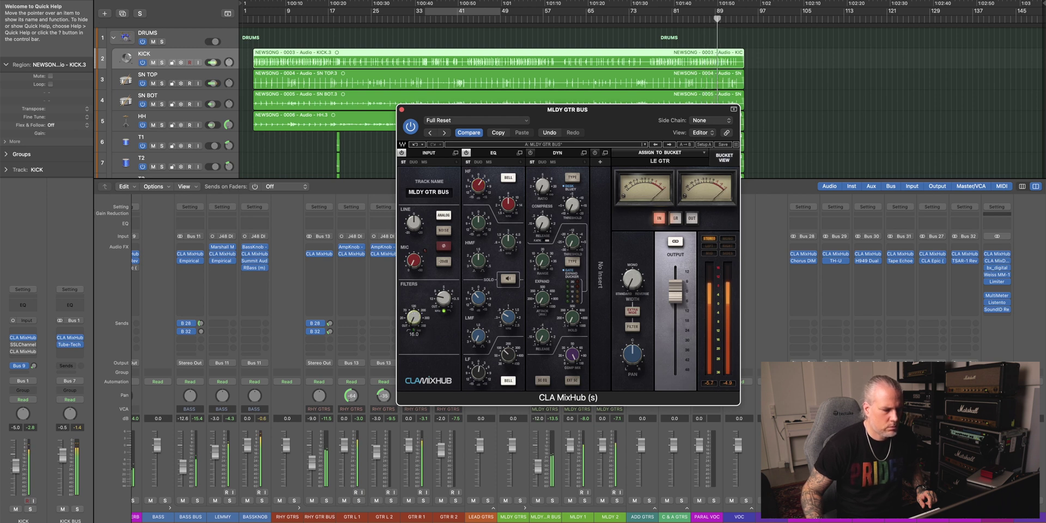
left_click_drag(414, 317, 414, 315)
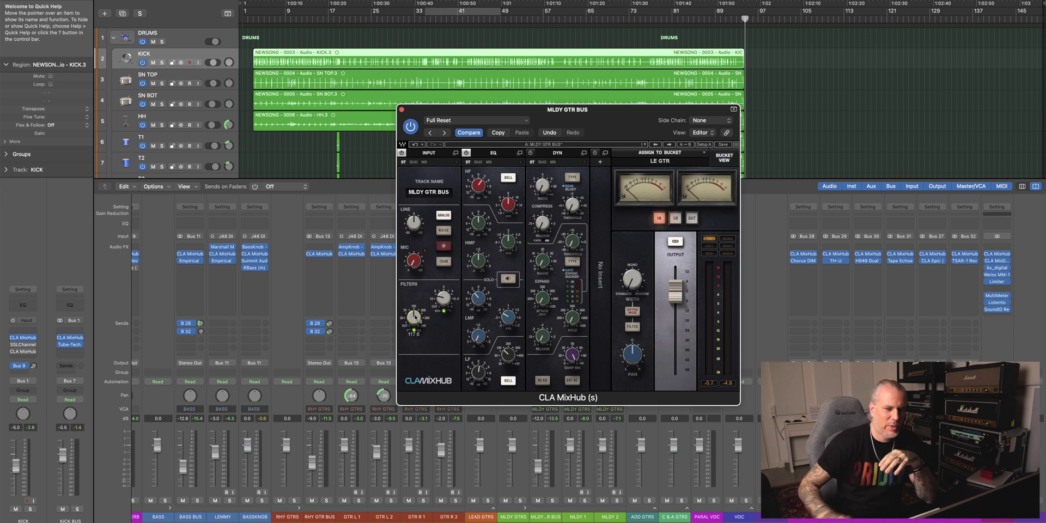
Step: Review the input, EQ, dynamics and output sections across the LE GTR bucket, and close the MLDY GTR BUS's CLA MixHub
left_click(724, 157)
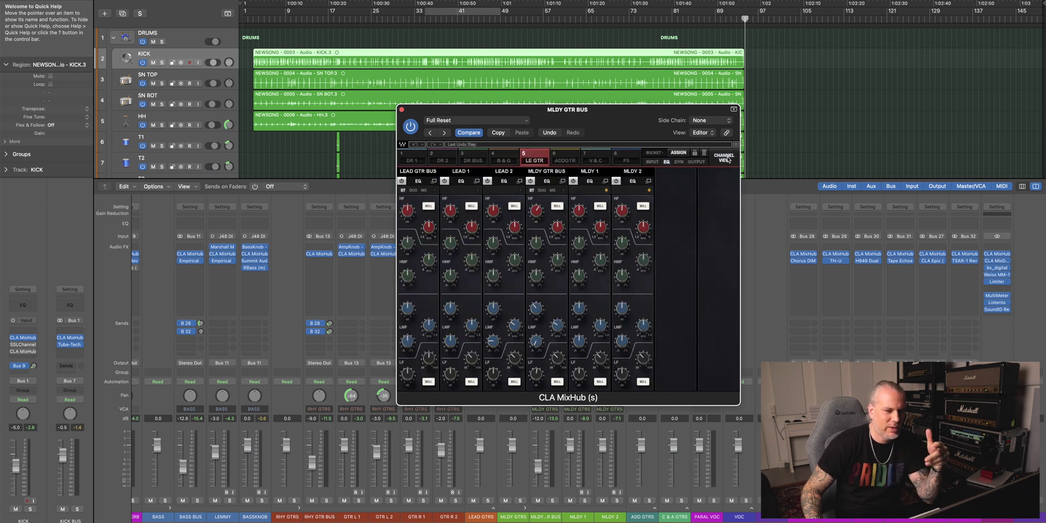
left_click(652, 162)
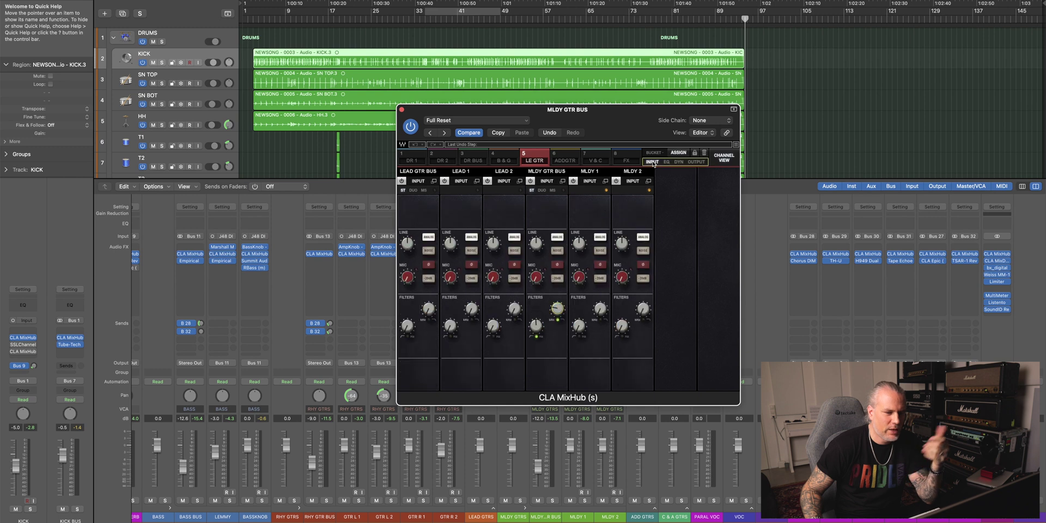
left_click(667, 162)
left_click(678, 162)
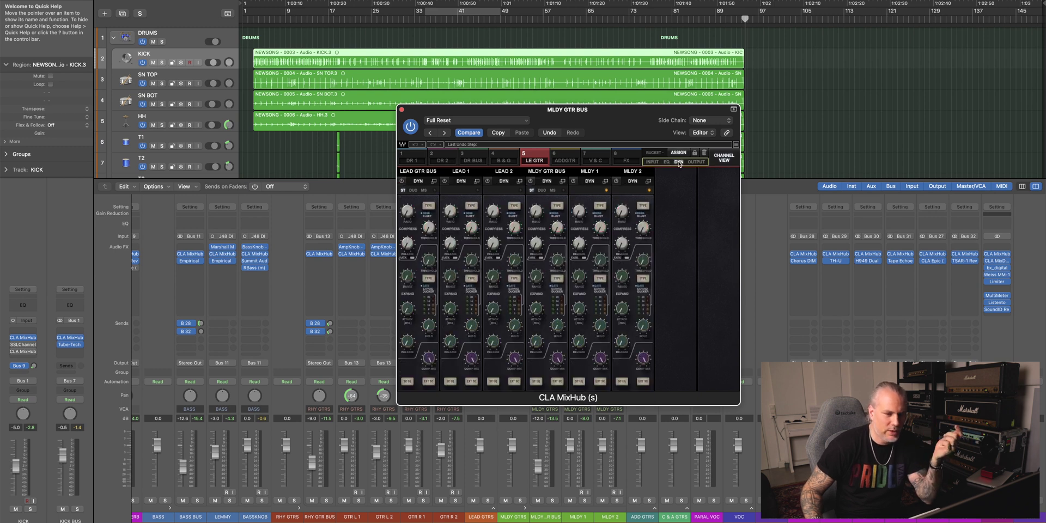
left_click(696, 162)
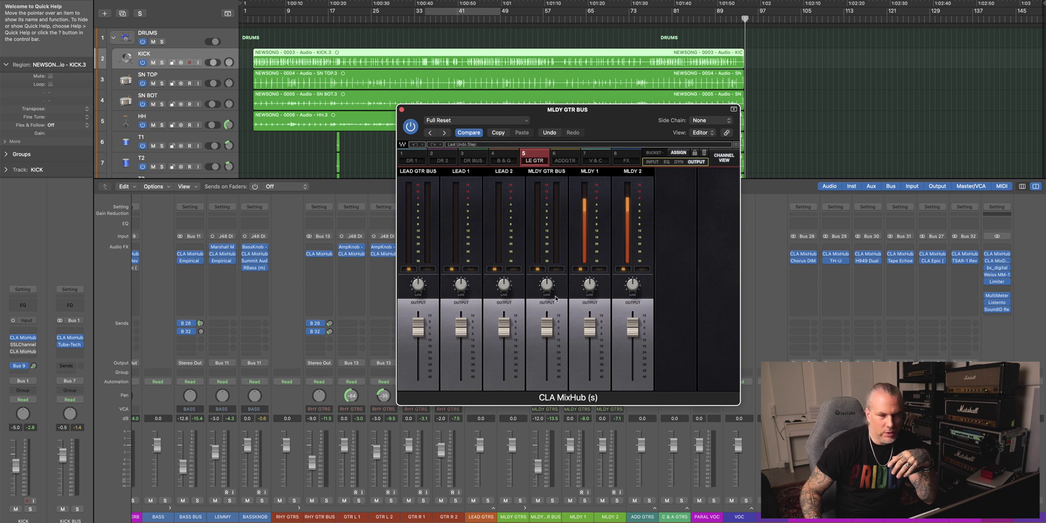
left_click(725, 159)
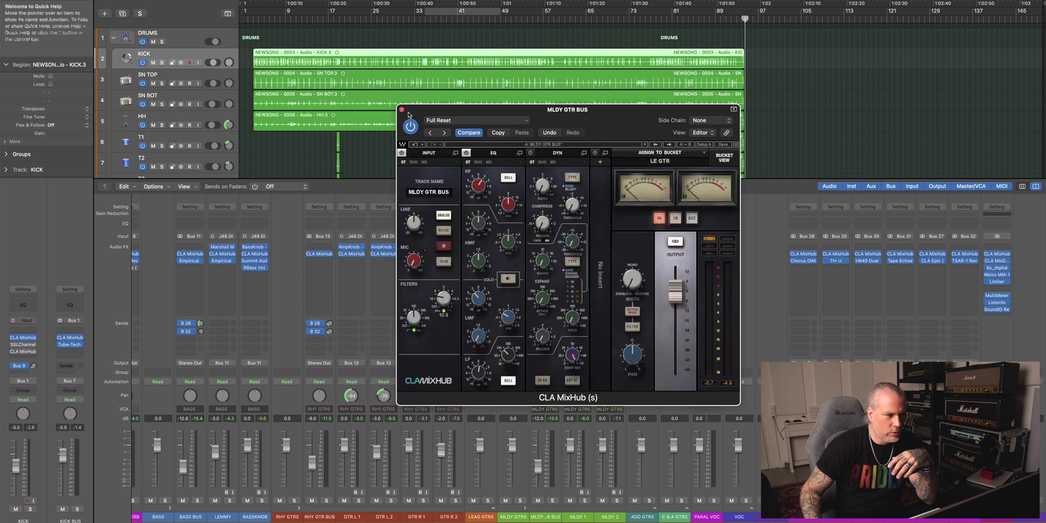
left_click(403, 109)
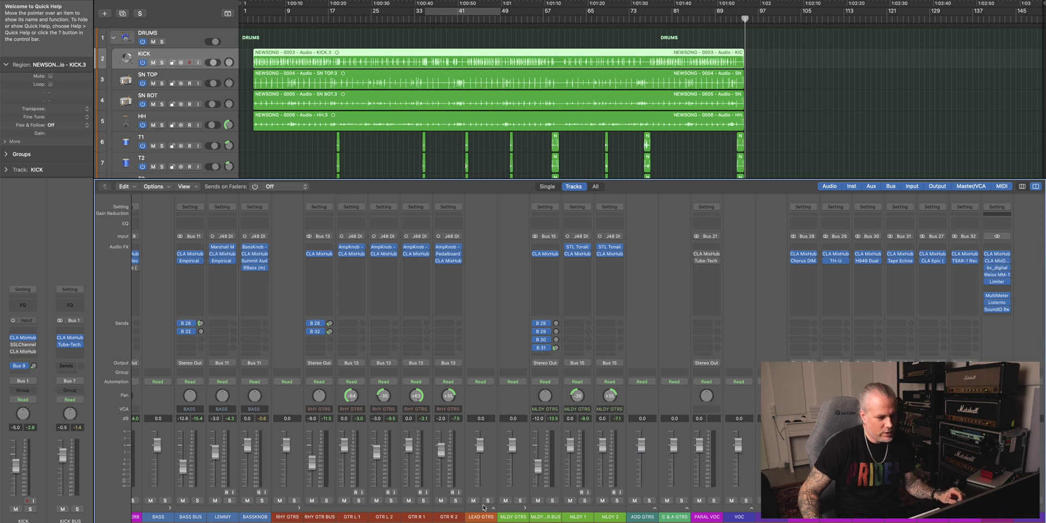
Step: Look across the mixer from the guitars to the drums, and show the bypassed SSLChannel on the KICK channel
scroll(562, 411, "left", 10)
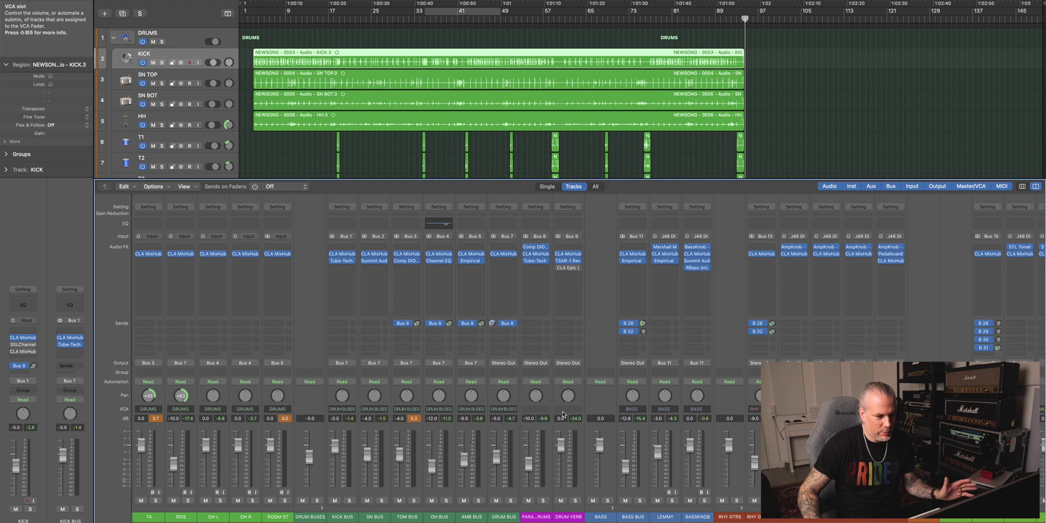
scroll(564, 414, "left", 6)
scroll(603, 410, "right", 16)
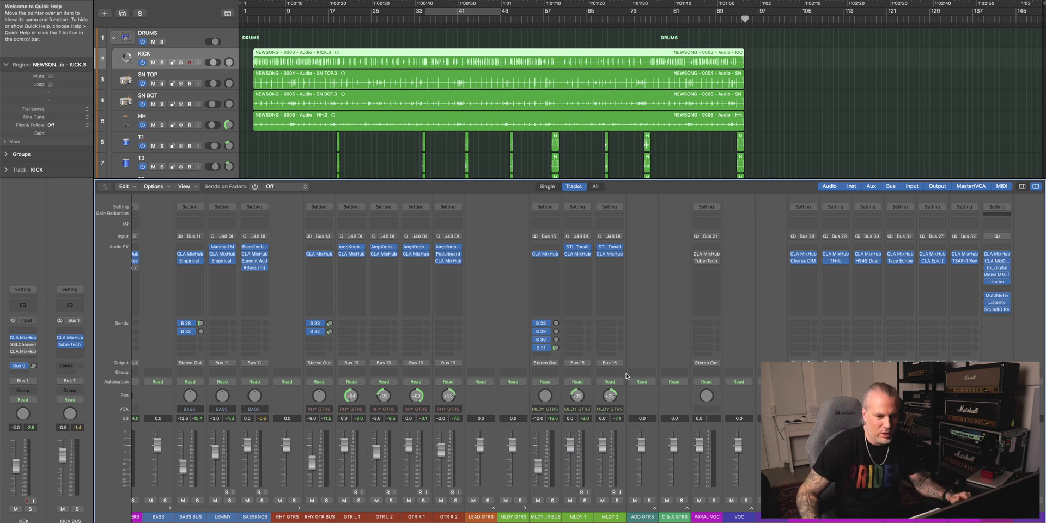
scroll(626, 376, "left", 16)
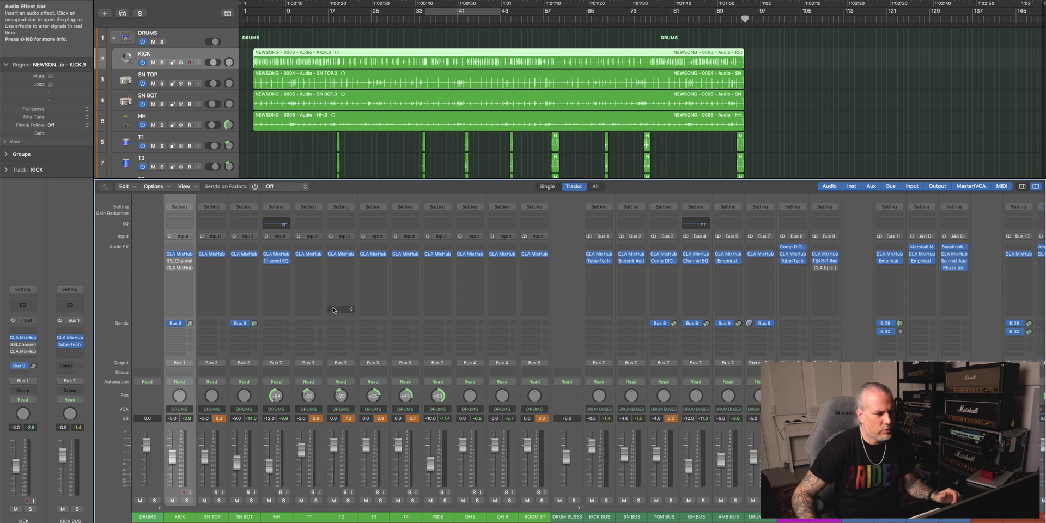
left_click(180, 261)
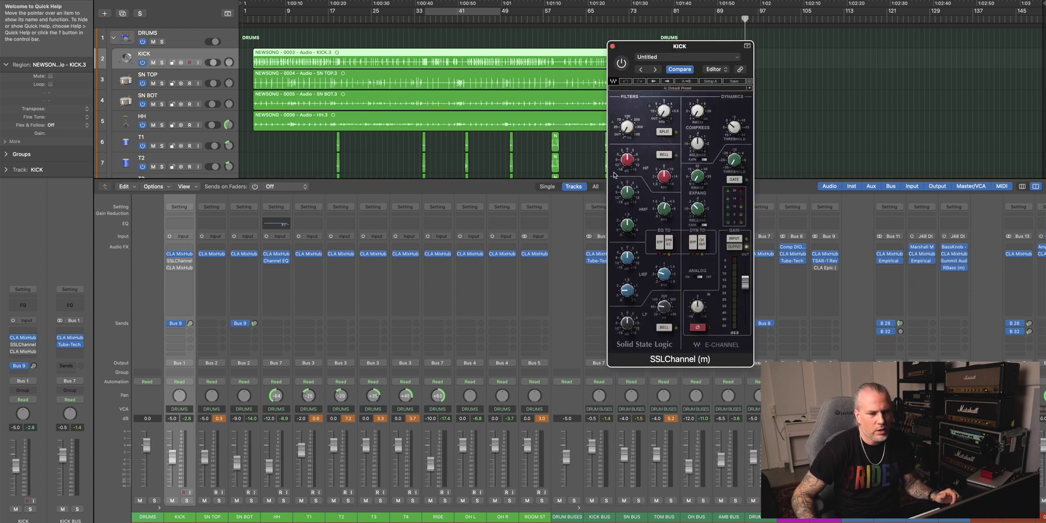
left_click_drag(715, 50, 828, 56)
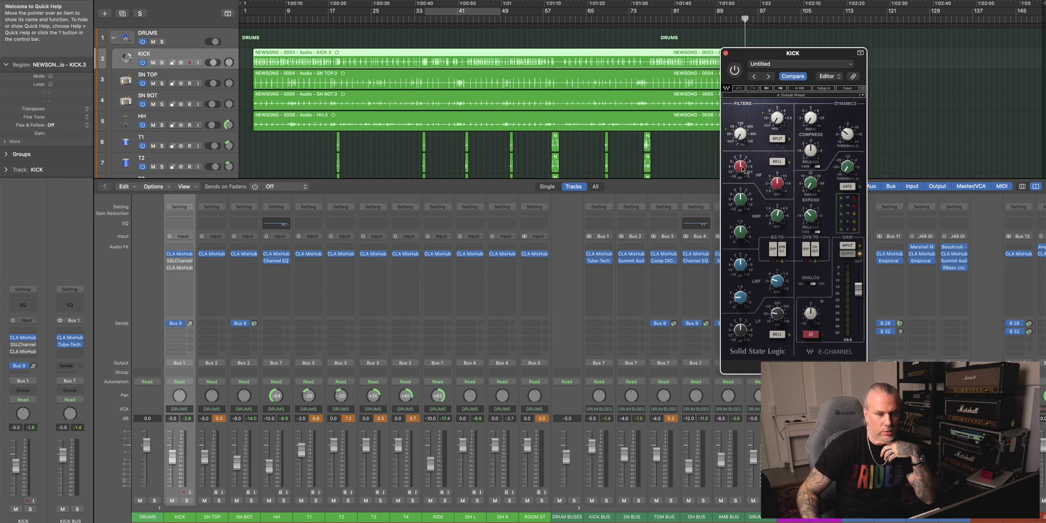
left_click(727, 52)
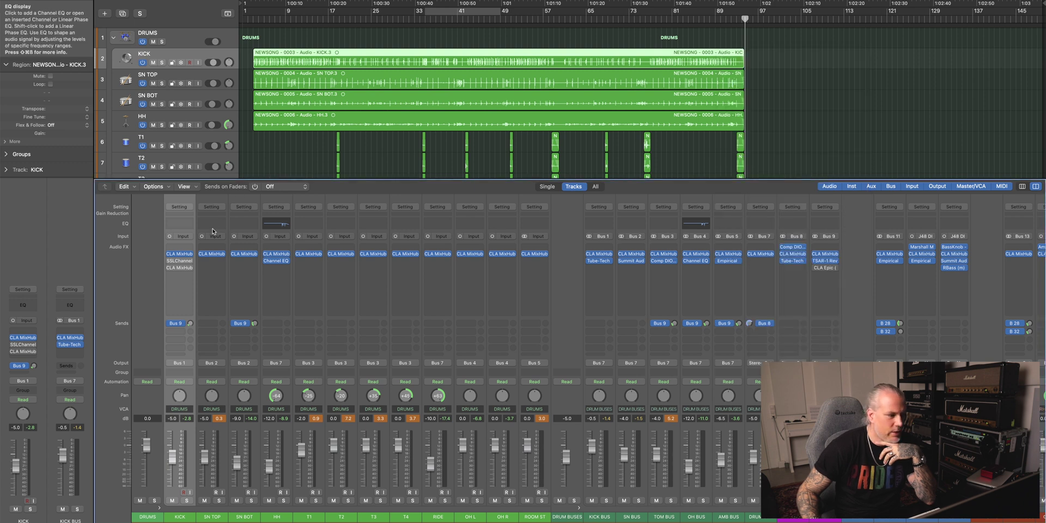
Step: Compare the KICK channel's bypassed CLA MixHub and SSLChannel with its active CLA MixHub, closing each plug-in after viewing
left_click(182, 268)
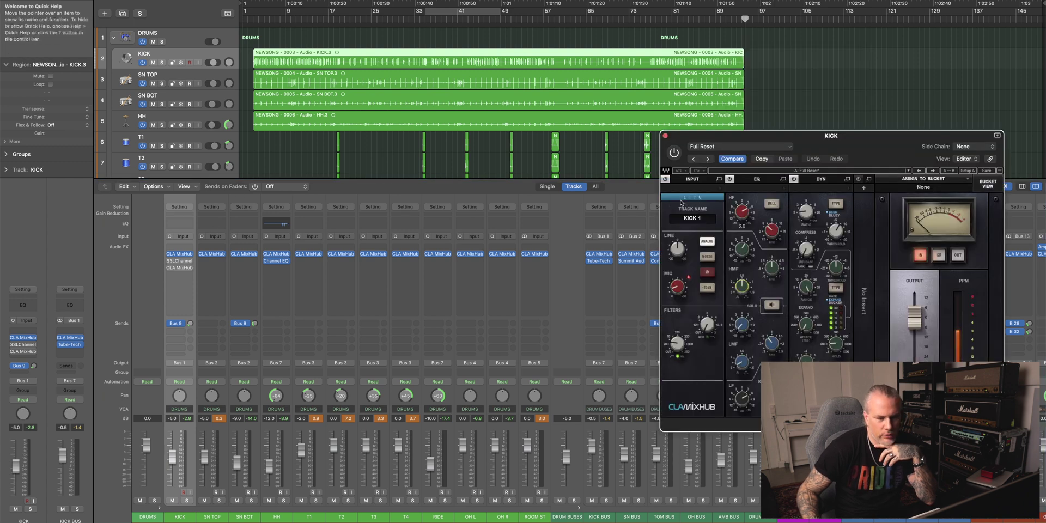
left_click(665, 137)
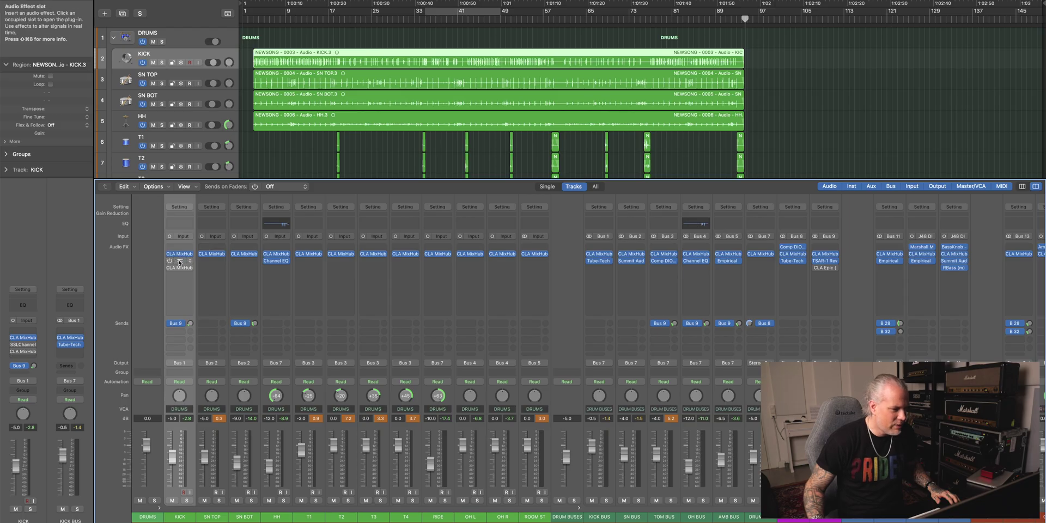
left_click(180, 262)
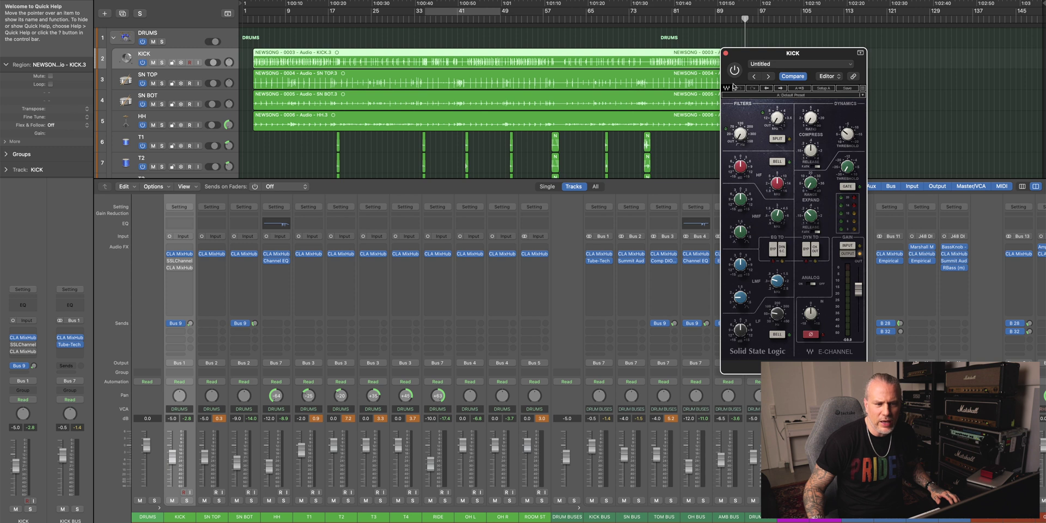
left_click(725, 53)
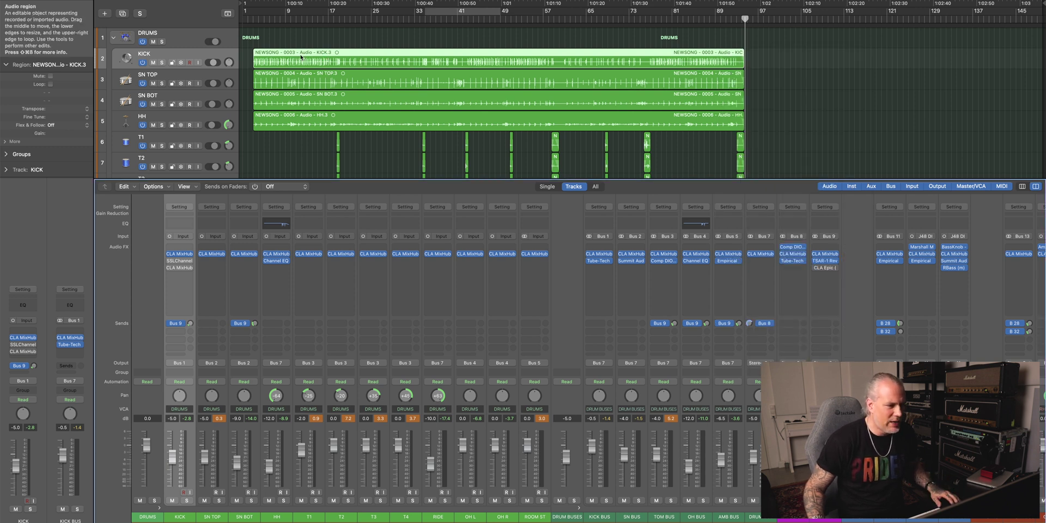
left_click(179, 254)
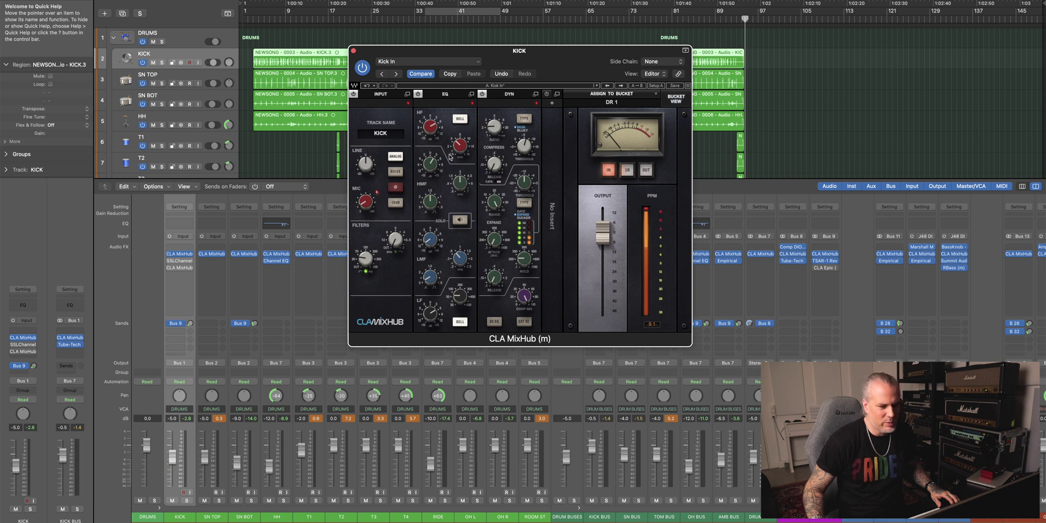
left_click(353, 51)
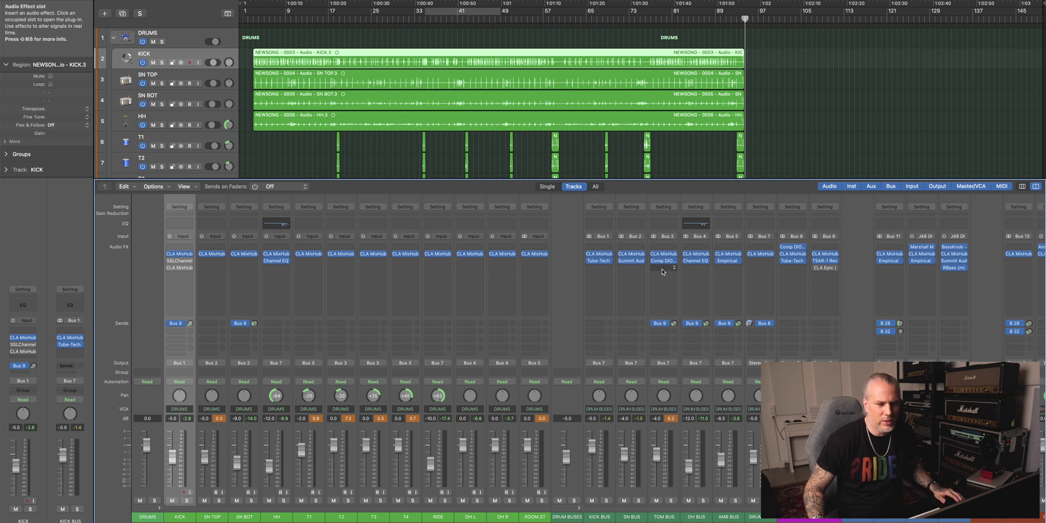
Step: Show the Channel EQ on the OH BUS, Comp DIODE-609 on the TOM BUS and Tube-Tech Equalizers mk II on the KICK BUS
left_click(696, 264)
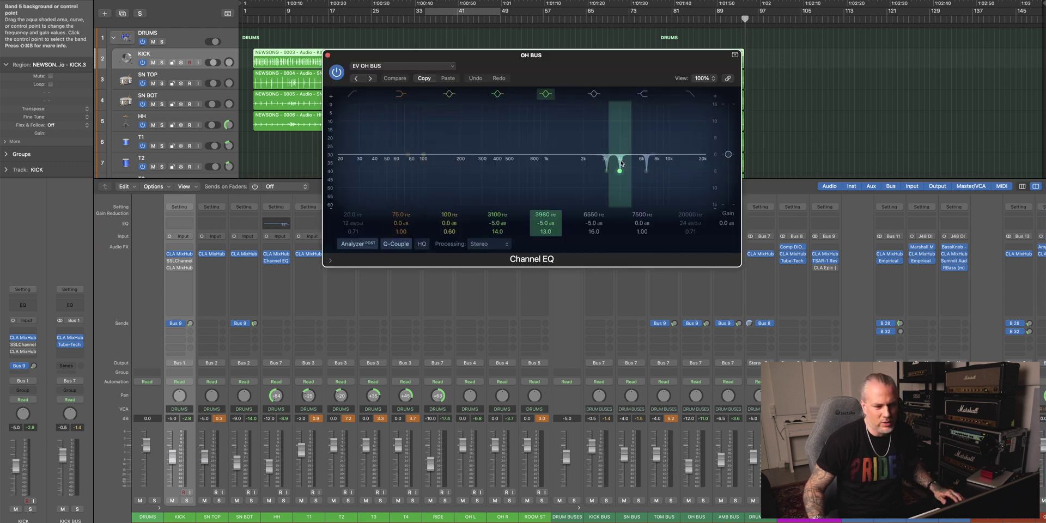
left_click(327, 55)
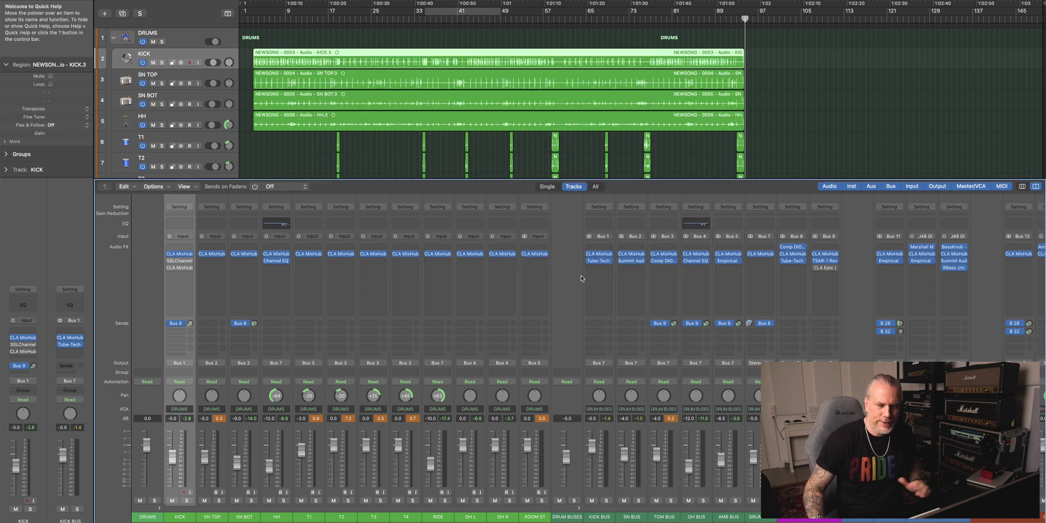
scroll(579, 278, "right", 4)
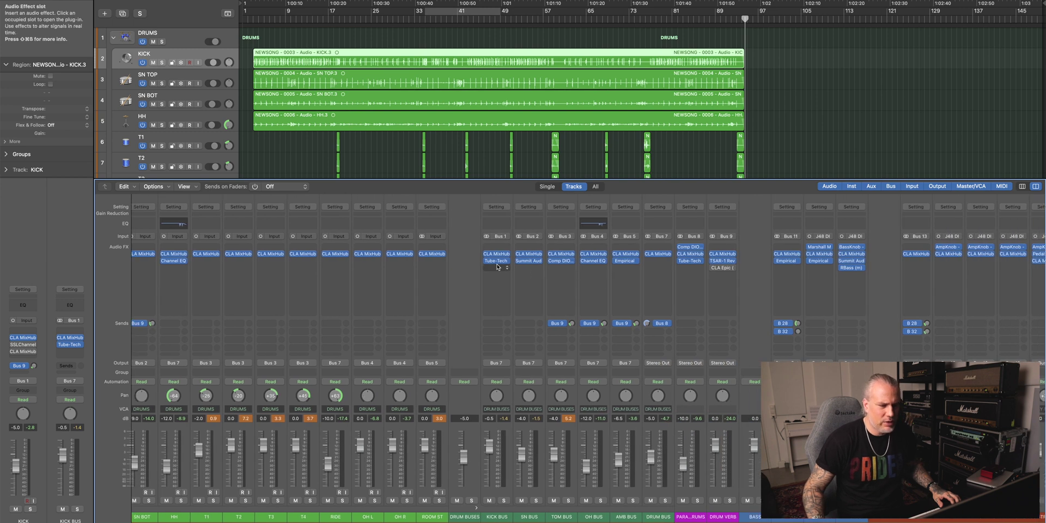
left_click(561, 261)
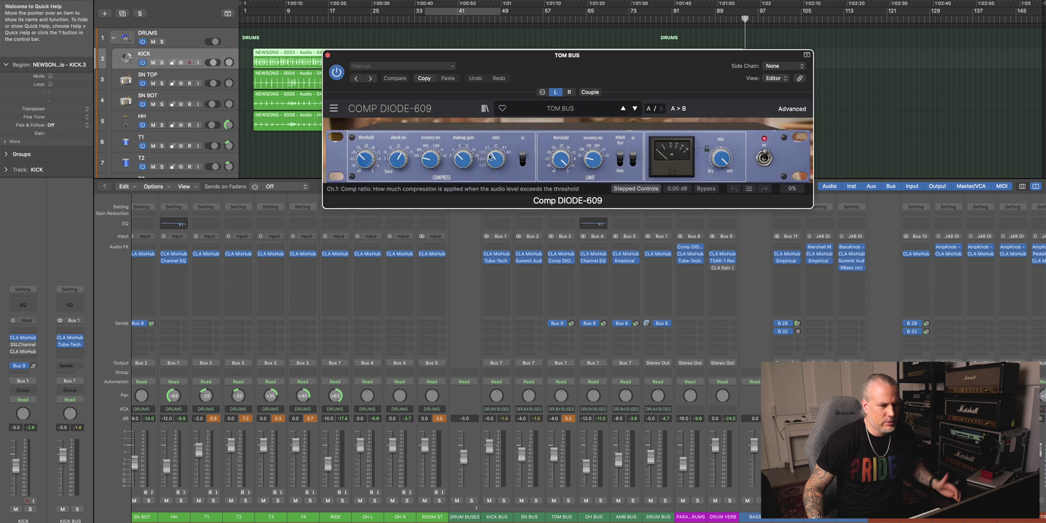
left_click(327, 56)
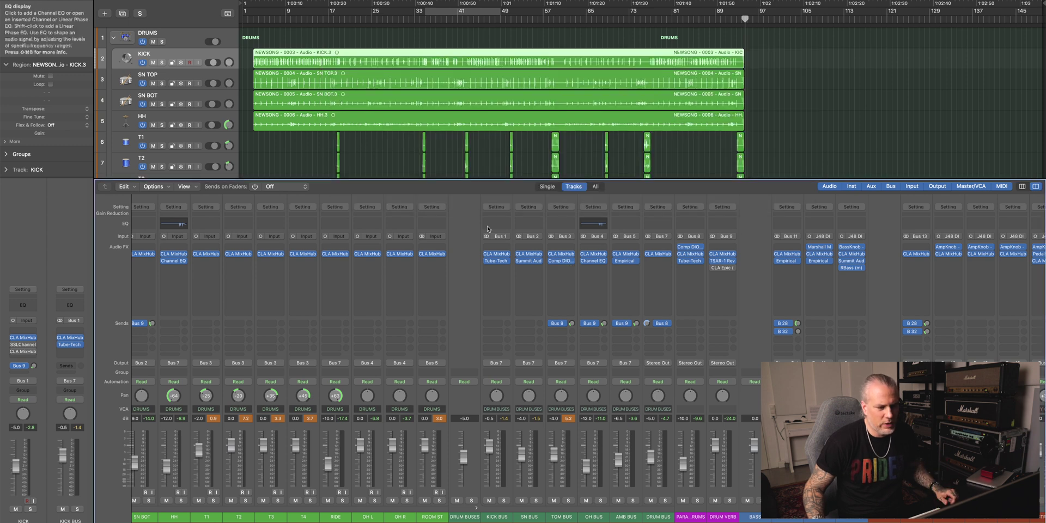
left_click(498, 261)
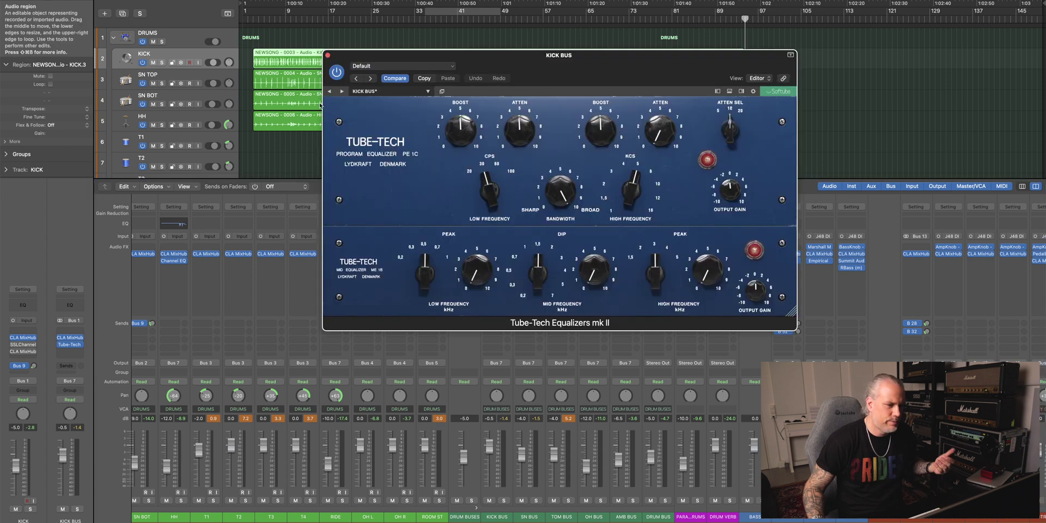
left_click(328, 56)
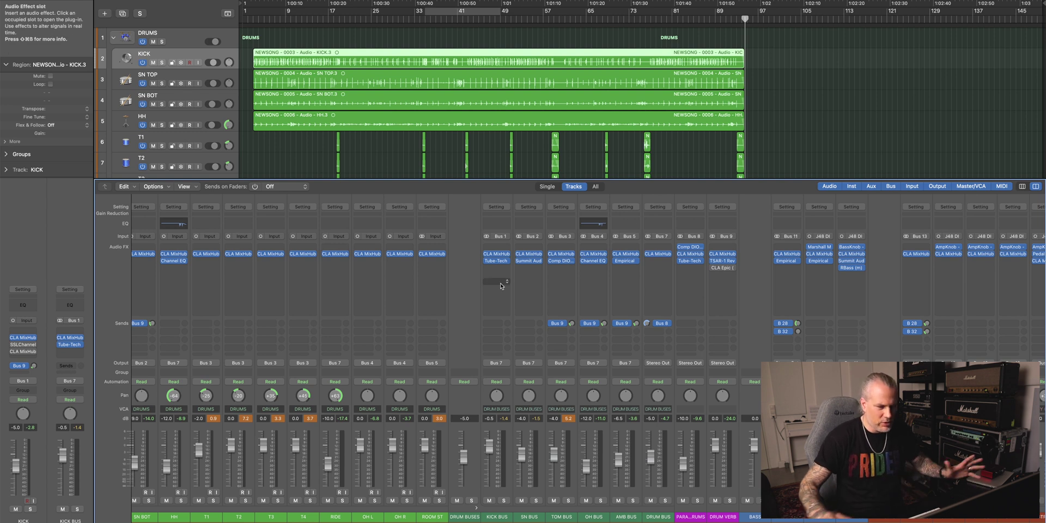
scroll(500, 282, "left", 3)
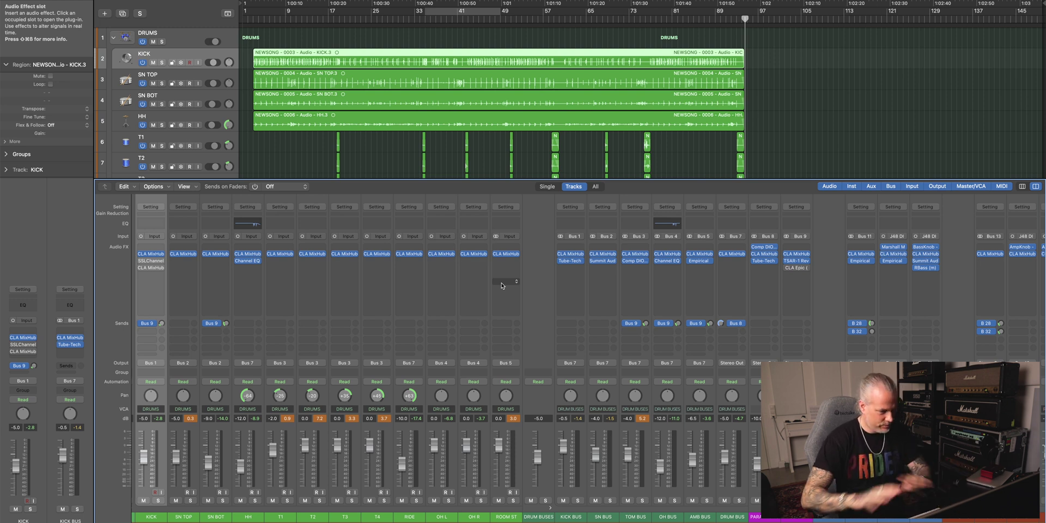
scroll(585, 279, "right", 10)
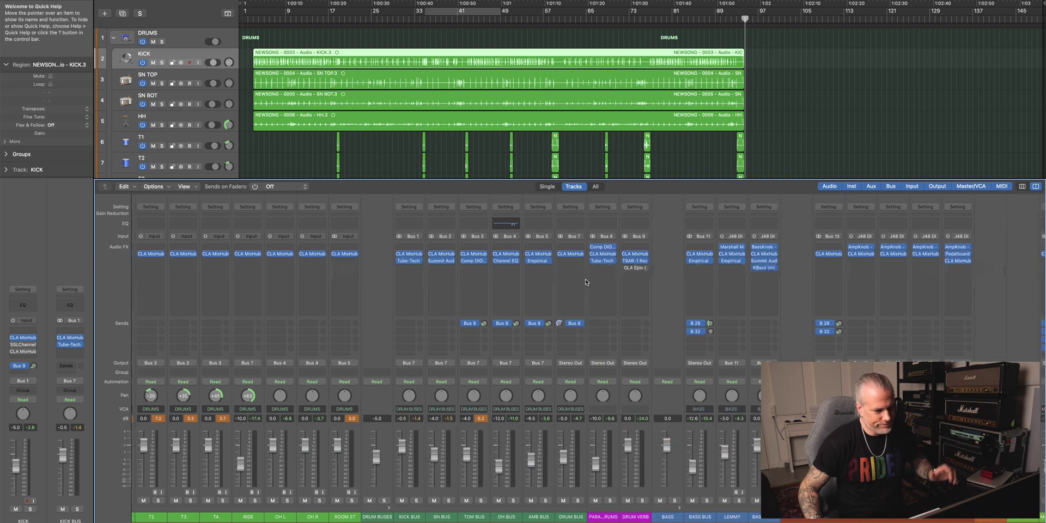
scroll(586, 279, "right", 5)
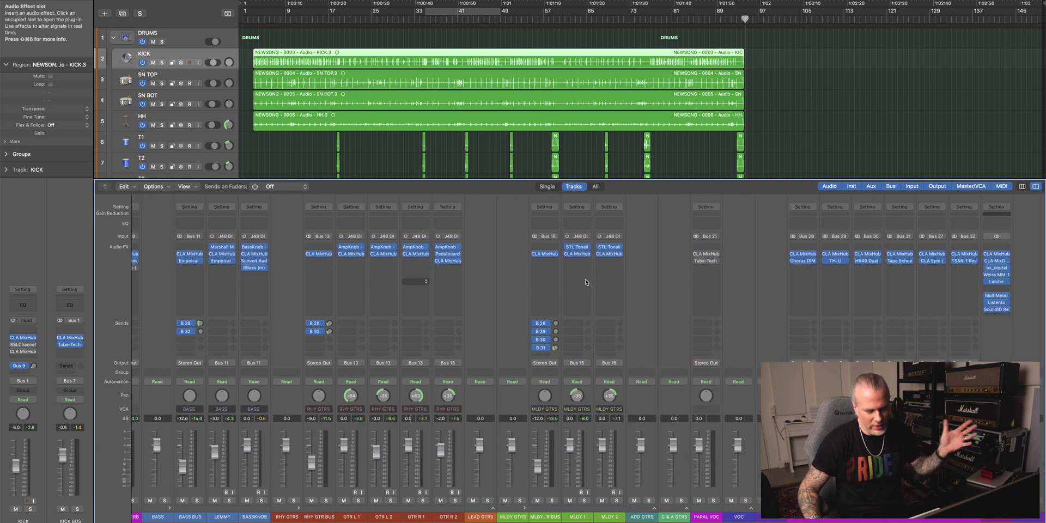